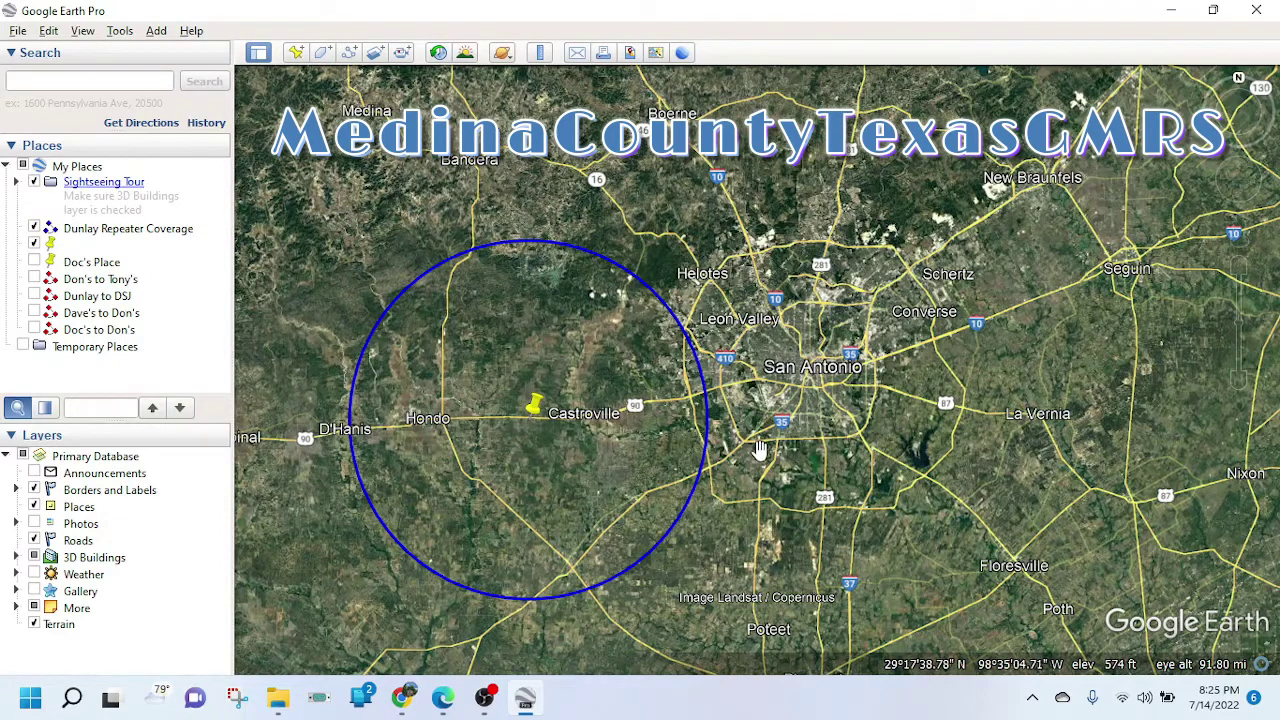
Draw a ruler line about 13.2 miles long from the repeater pin at Dunlay to Lytle.
{"action": "scroll", "coordinate": [783, 401], "scroll_direction": "up", "scroll_amount": 2}
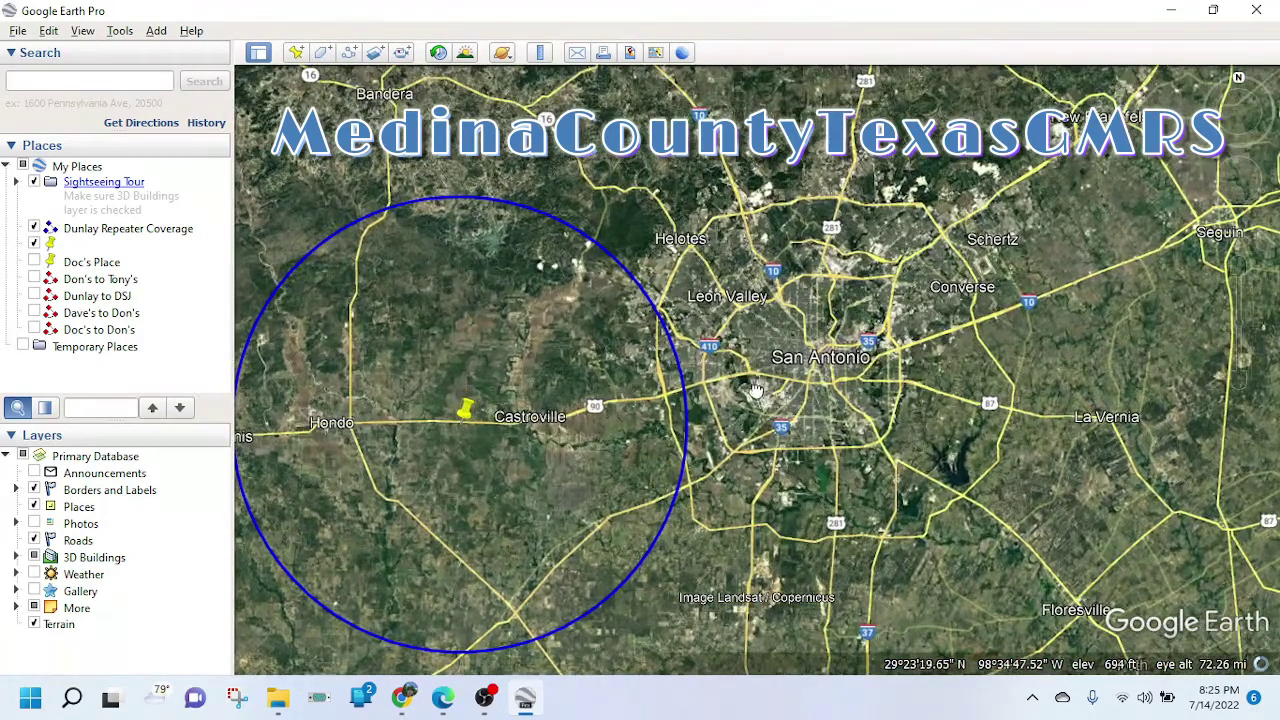
{"action": "left_click_drag", "start_coordinate": [783, 401], "coordinate": [878, 347]}
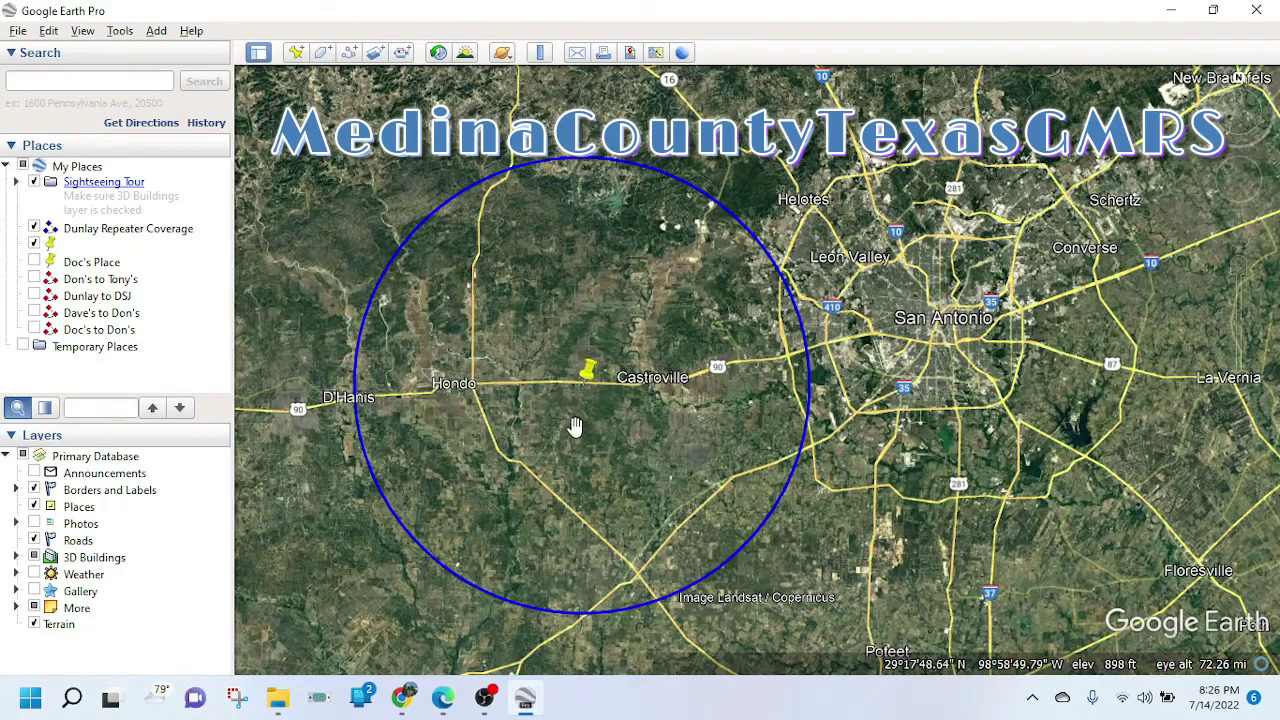
{"action": "double_click", "coordinate": [612, 432]}
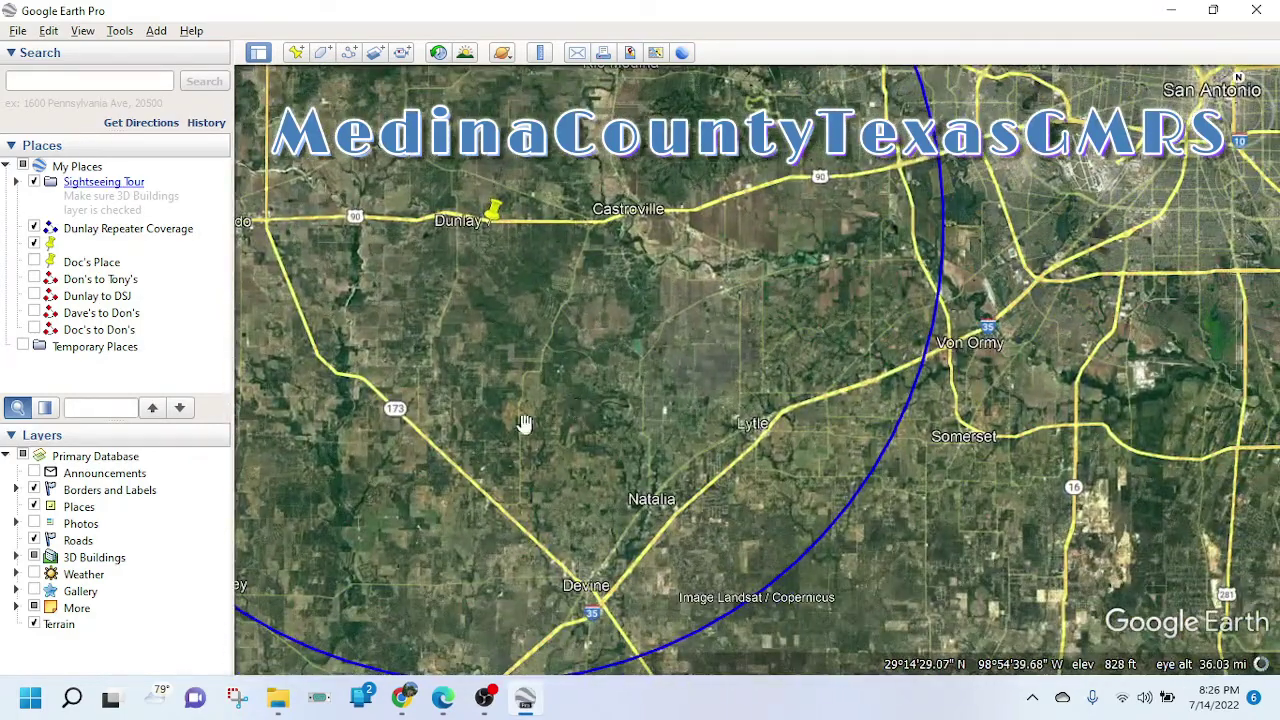
{"action": "left_click", "coordinate": [539, 54]}
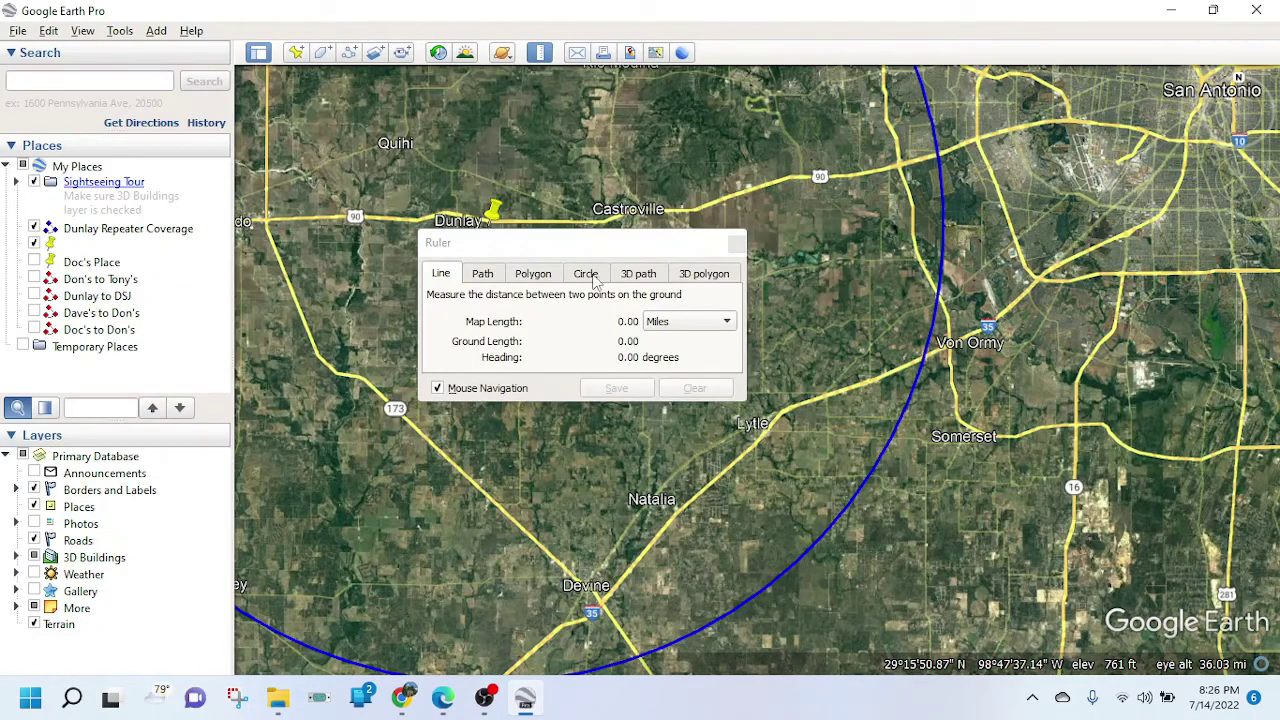
{"action": "left_click_drag", "start_coordinate": [574, 246], "coordinate": [1054, 106]}
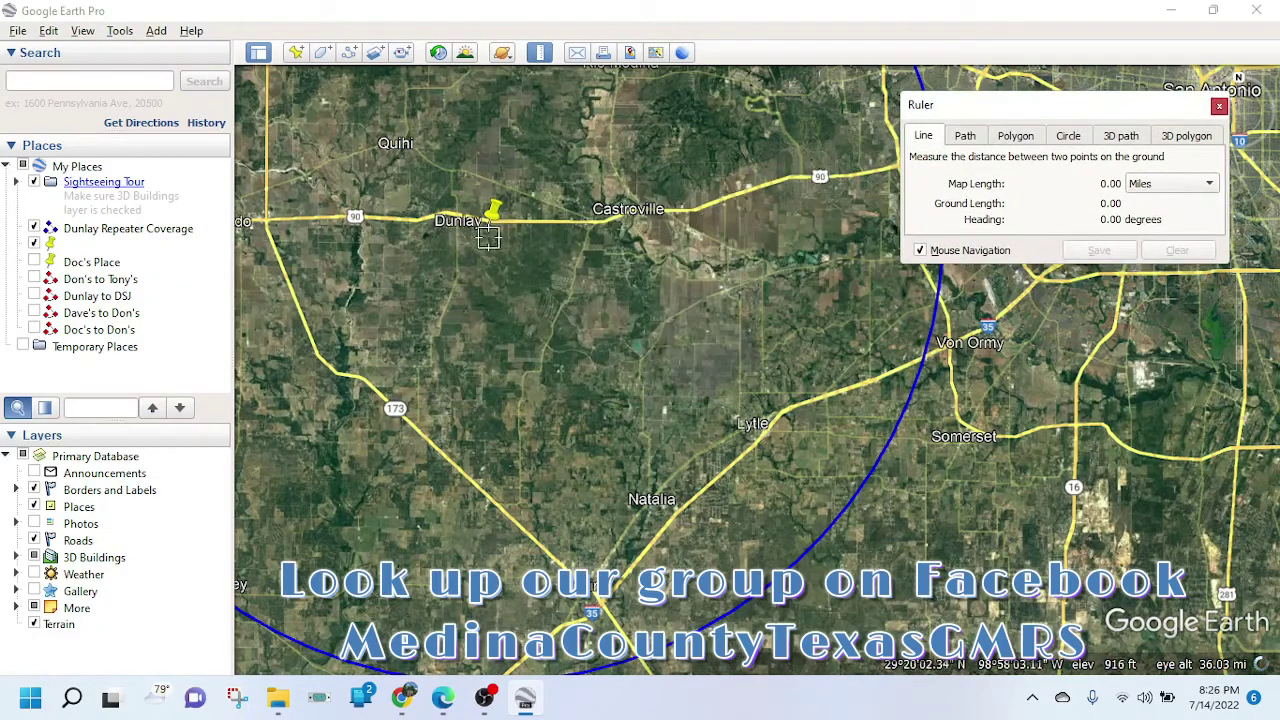
{"action": "scroll", "coordinate": [487, 225], "scroll_direction": "up", "scroll_amount": 5}
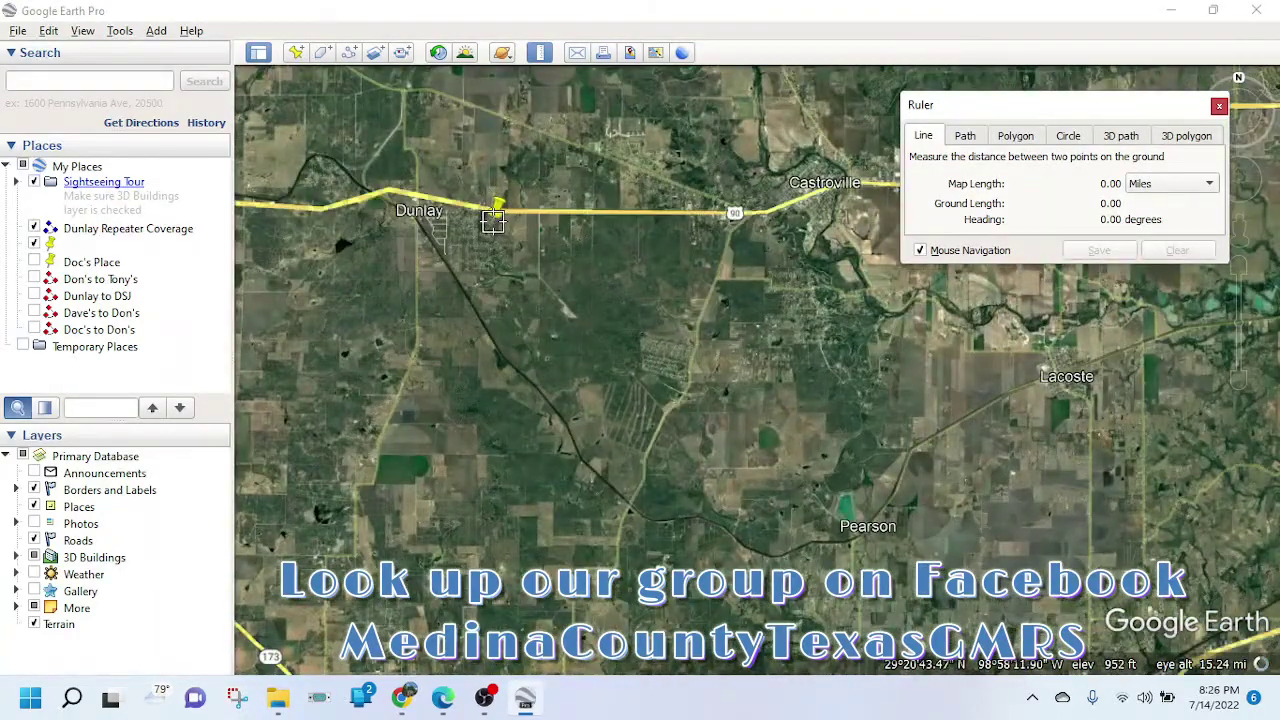
{"action": "left_click", "coordinate": [490, 224]}
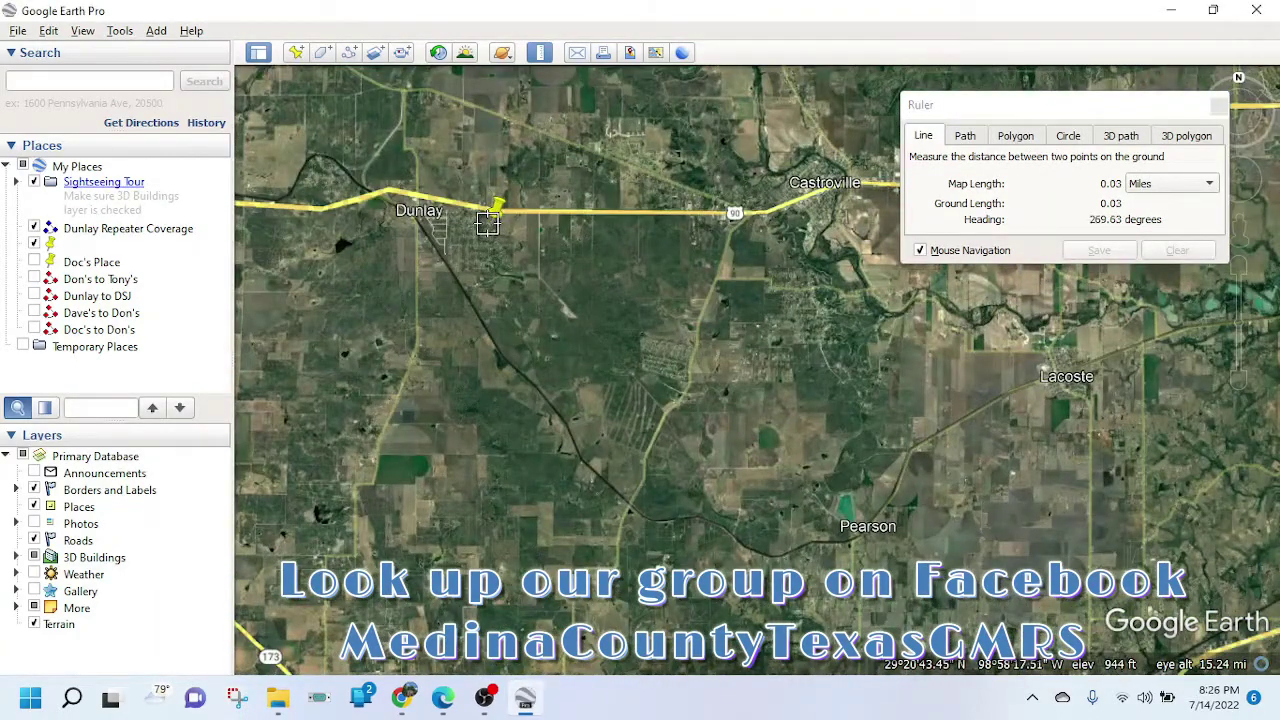
{"action": "key", "text": "Down"}
{"action": "key", "text": "Right"}
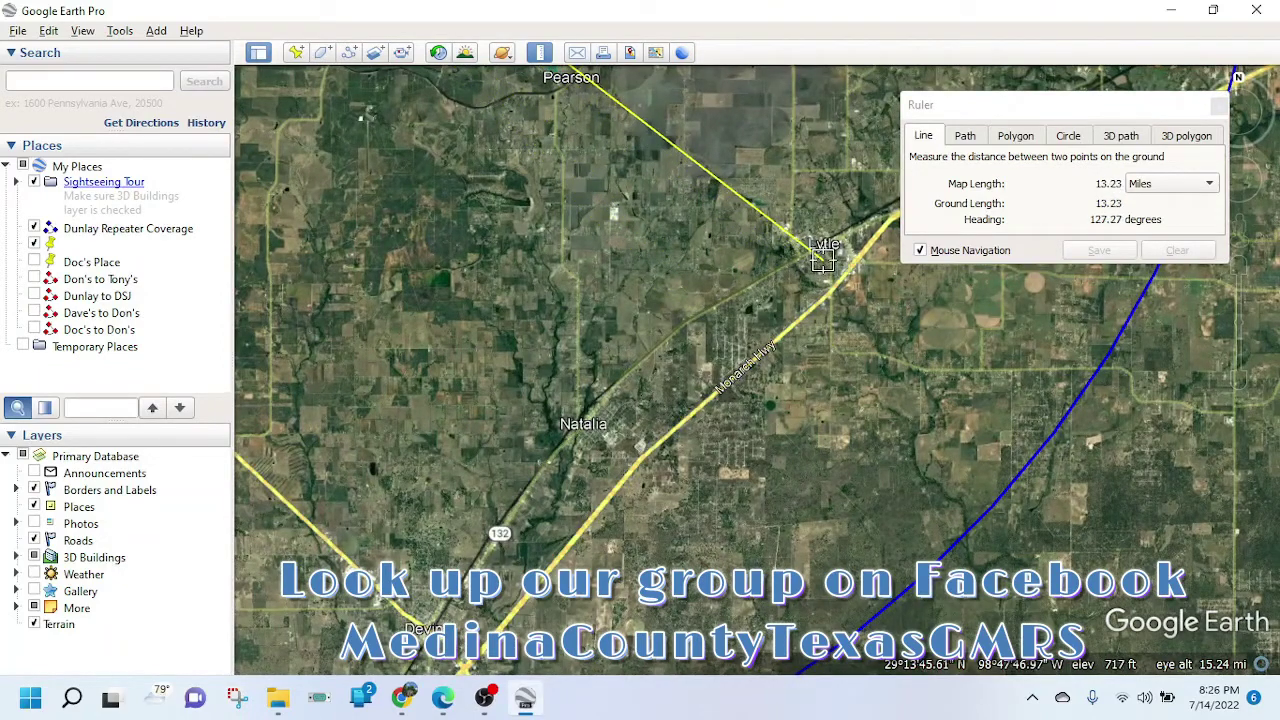
{"action": "left_click", "coordinate": [822, 258]}
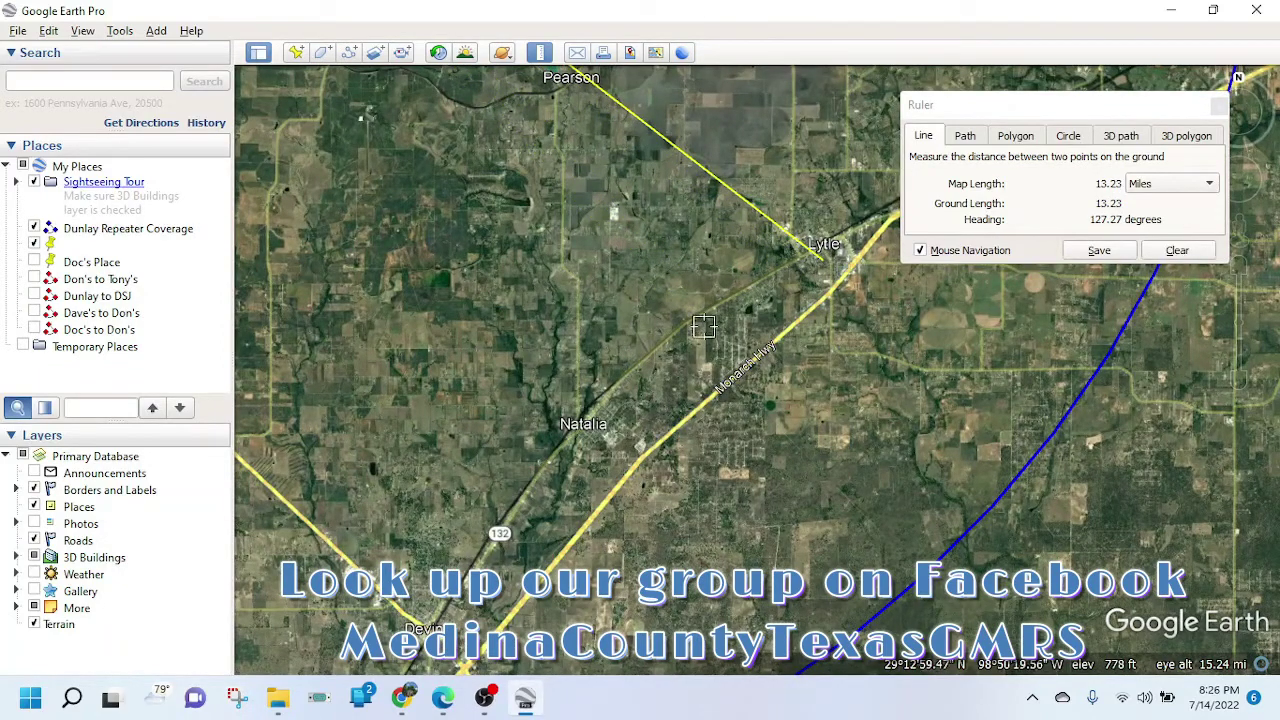
Save the ruler line as a path named from the repeater to the member's workplace, and show its elevation profile.
{"action": "left_click", "coordinate": [1099, 251]}
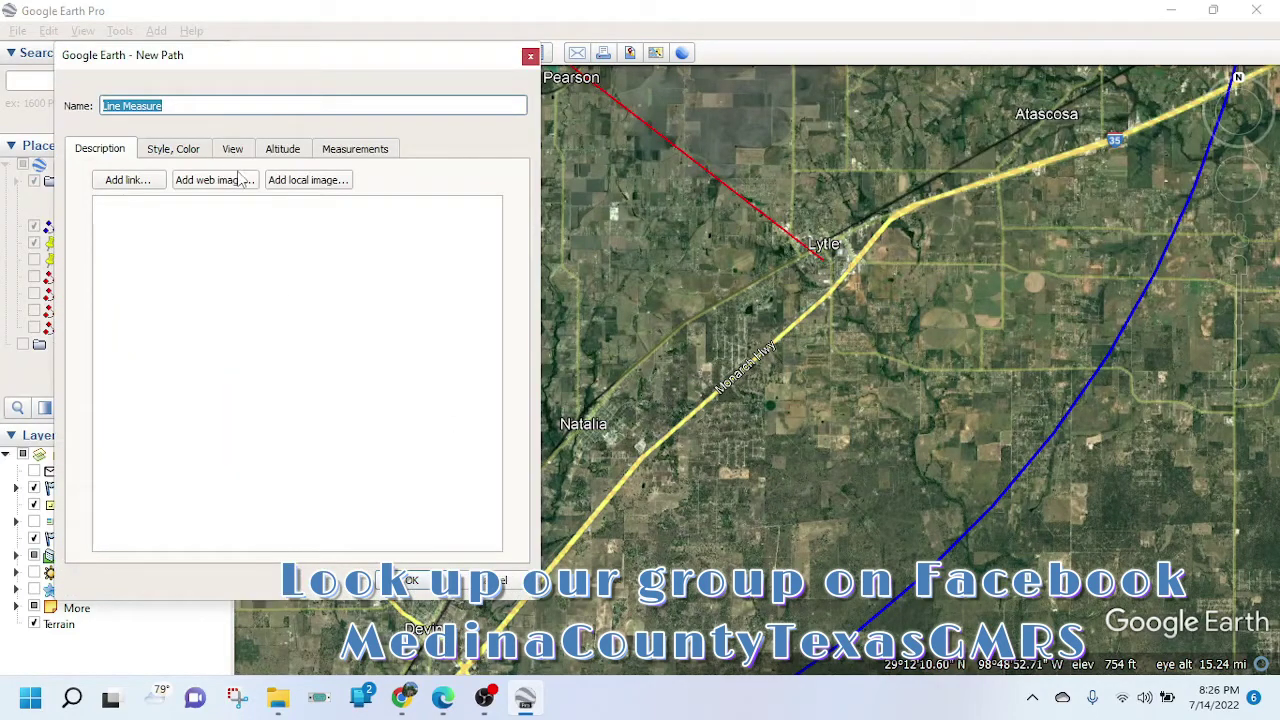
{"action": "type", "text": "Repeater to Aarons work"}
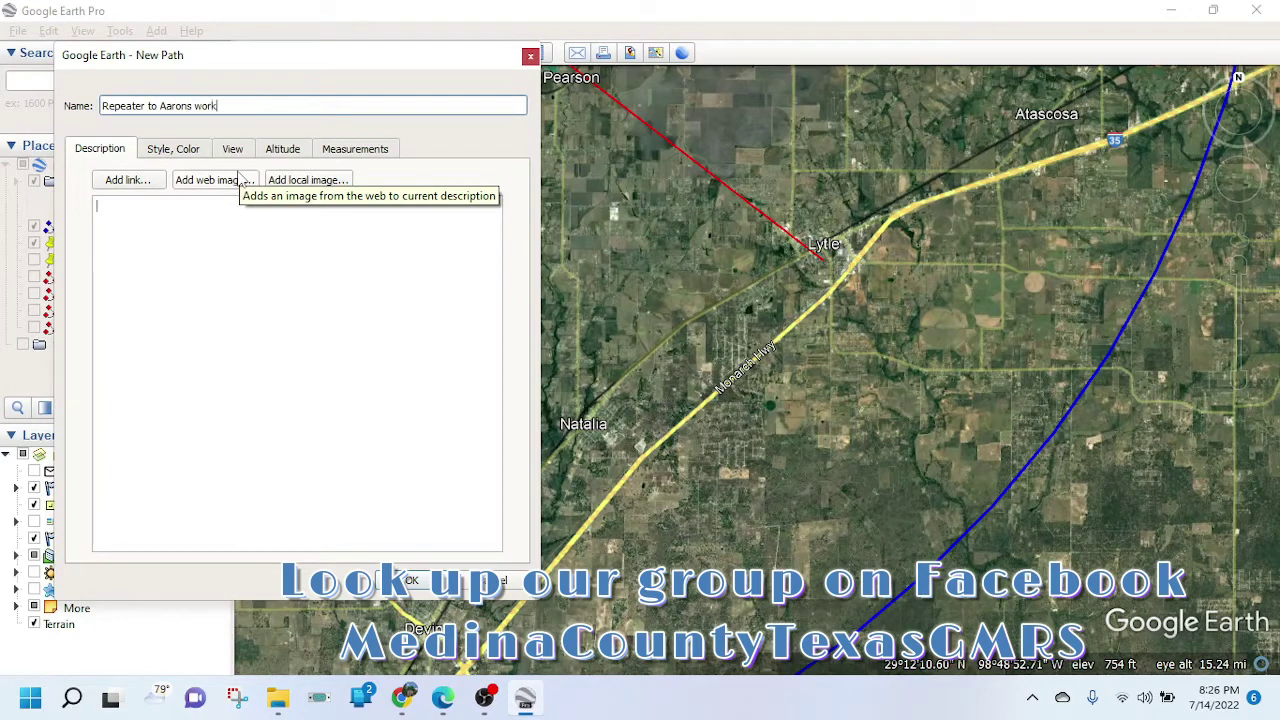
{"action": "left_click", "coordinate": [412, 581]}
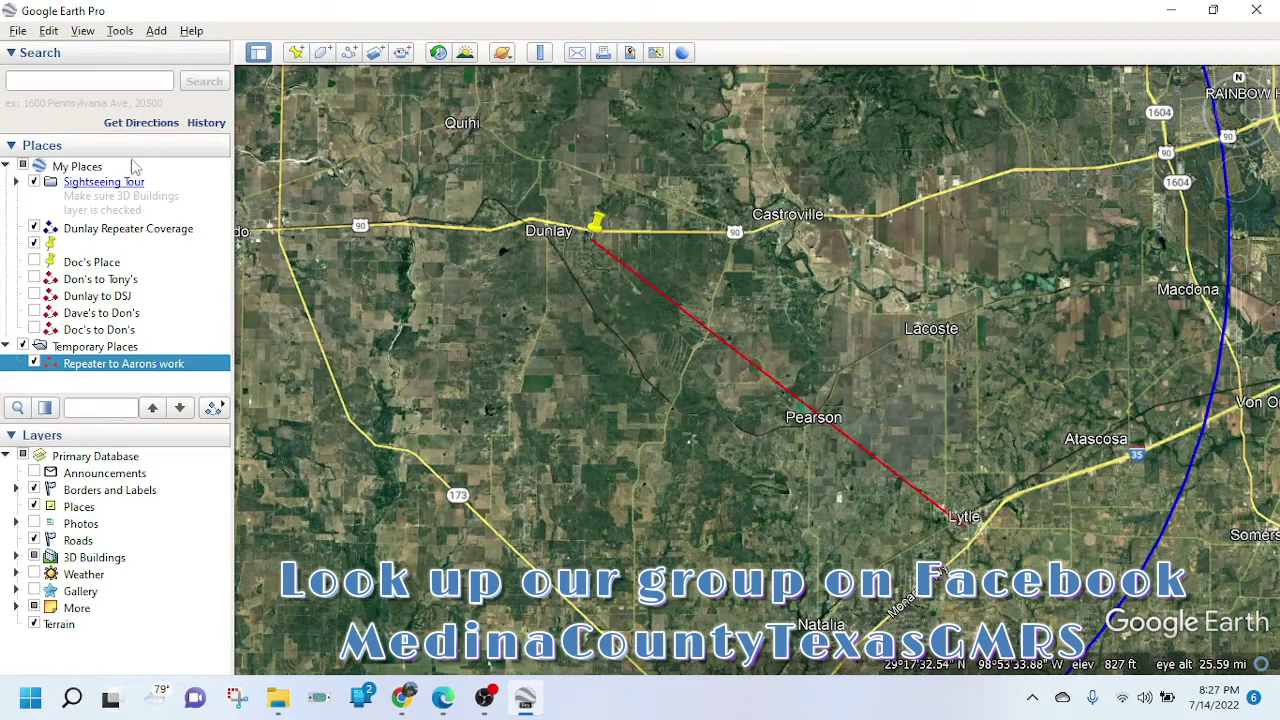
{"action": "right_click", "coordinate": [134, 372]}
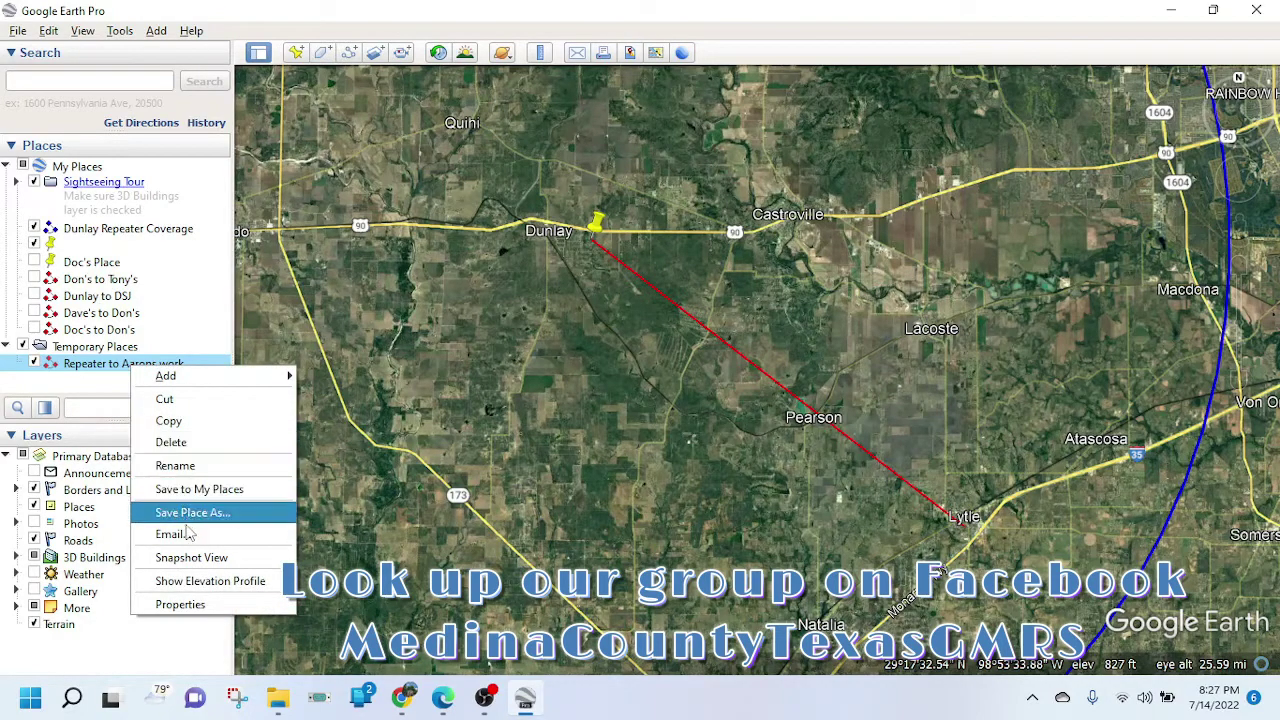
{"action": "left_click", "coordinate": [208, 581]}
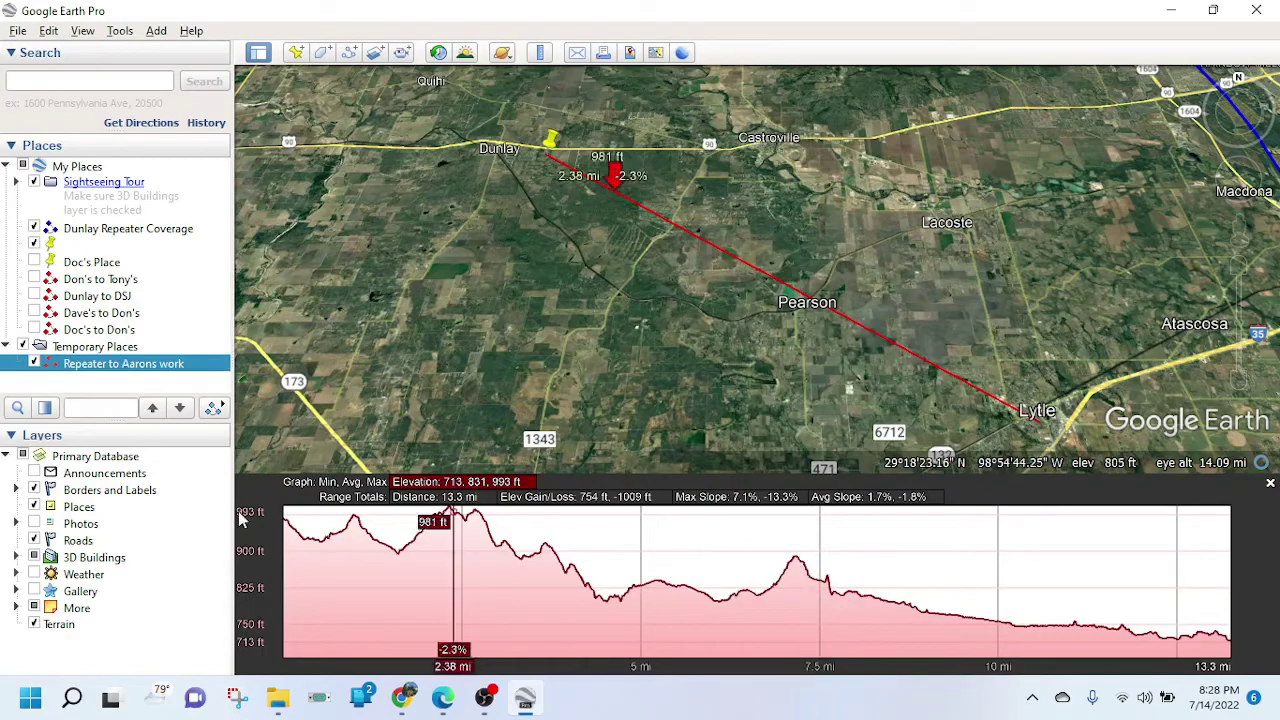
Hide the Lytle path and draw a ruler line about 12.5 miles long from the Dunlay repeater pin to the Hondo airport.
{"action": "left_click", "coordinate": [38, 366]}
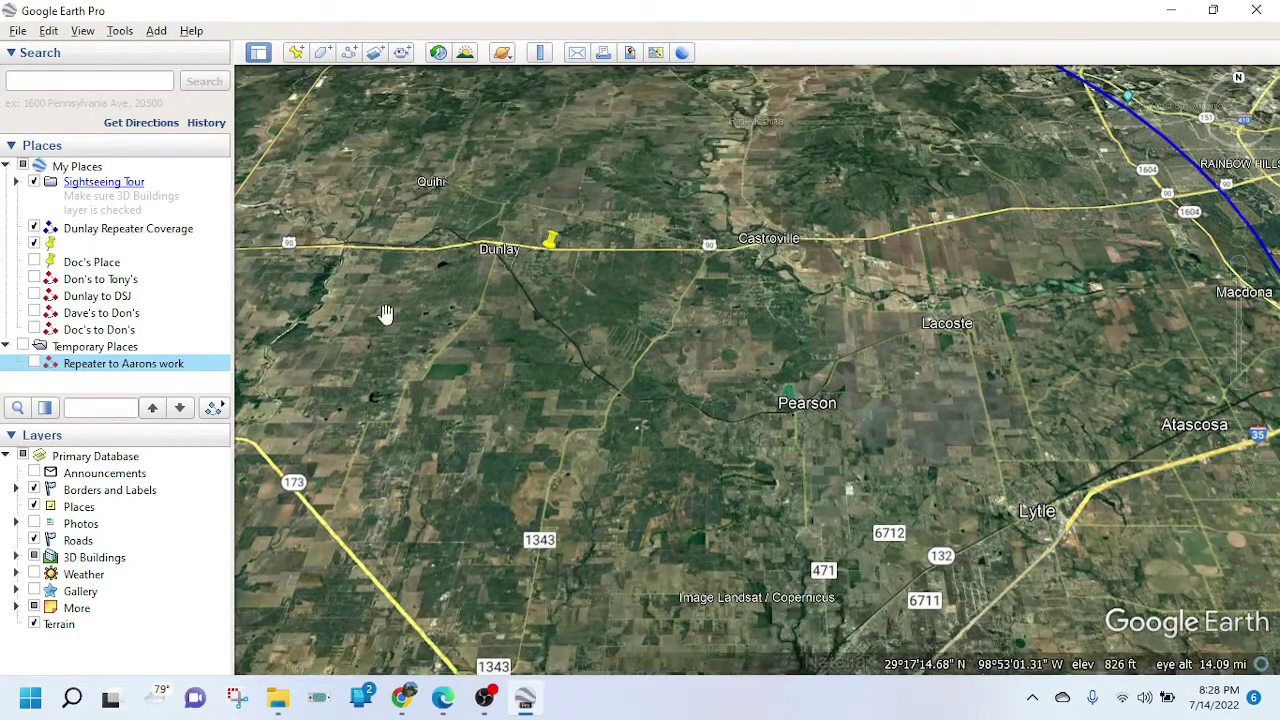
{"action": "scroll", "coordinate": [714, 380], "scroll_direction": "down", "scroll_amount": 3}
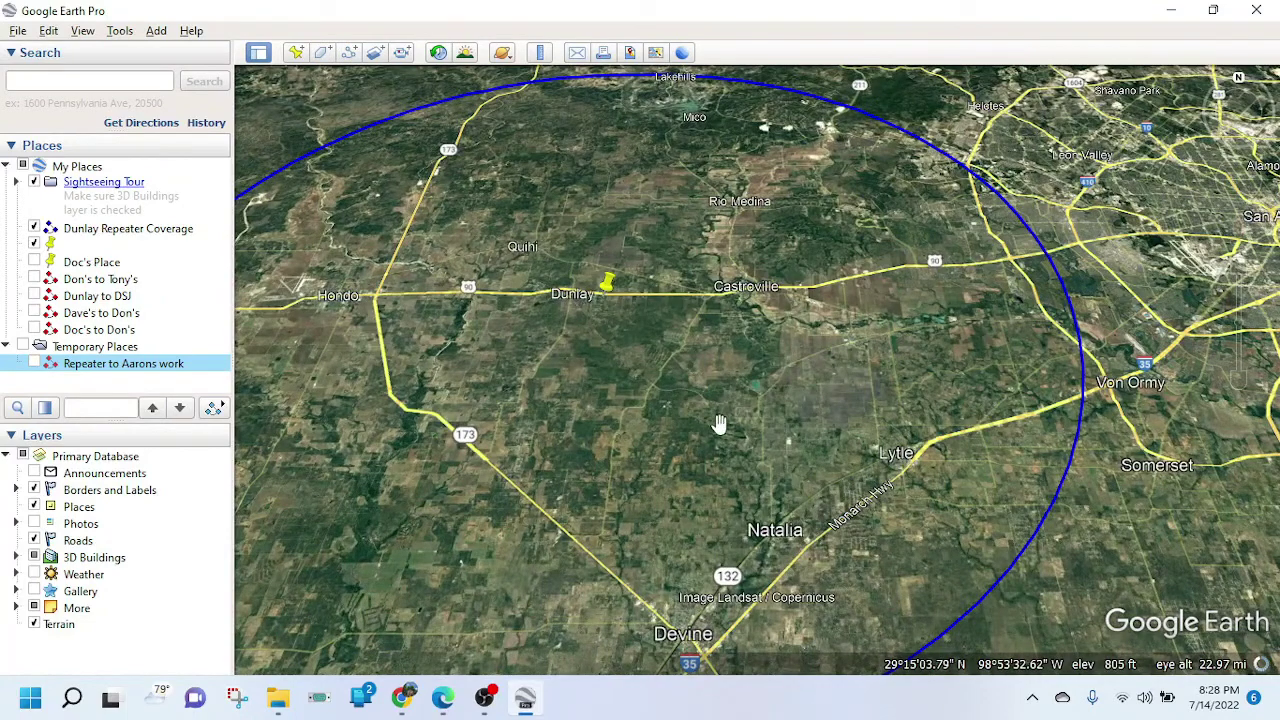
{"action": "left_click_drag", "start_coordinate": [623, 451], "coordinate": [848, 514]}
{"action": "scroll", "coordinate": [771, 429], "scroll_direction": "up", "scroll_amount": 3}
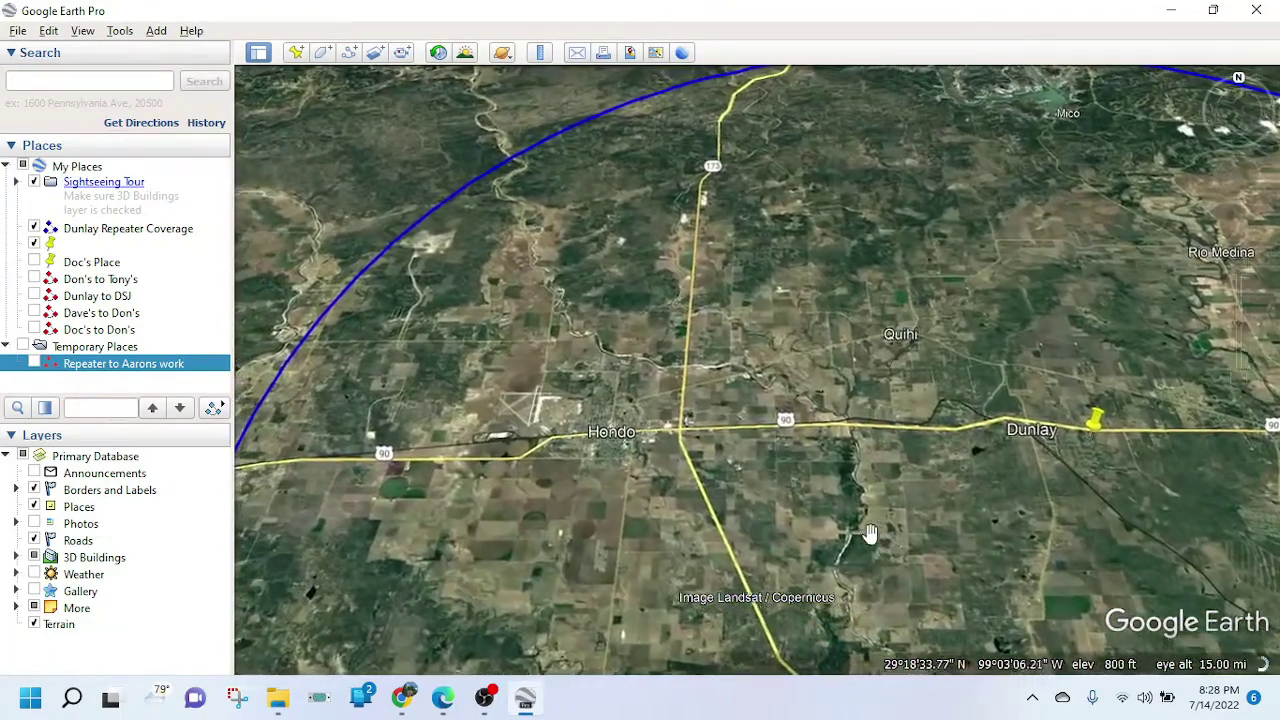
{"action": "left_click_drag", "start_coordinate": [870, 533], "coordinate": [791, 541]}
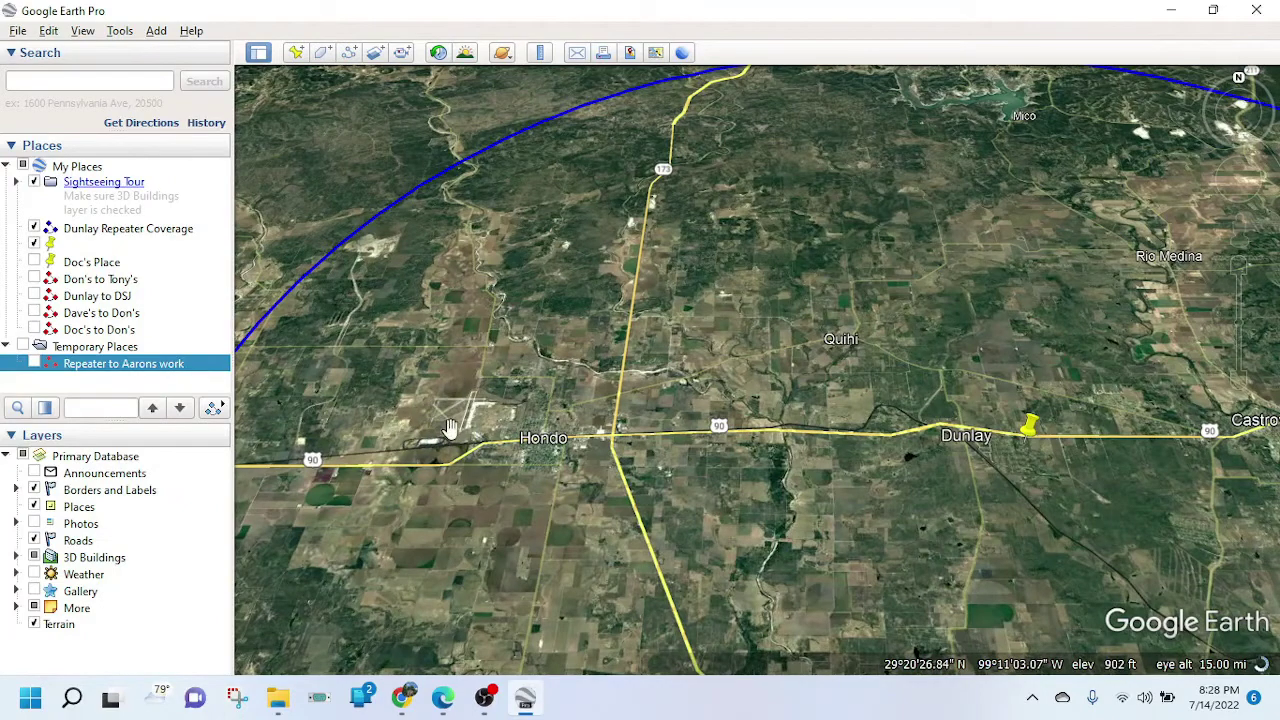
{"action": "left_click", "coordinate": [540, 56]}
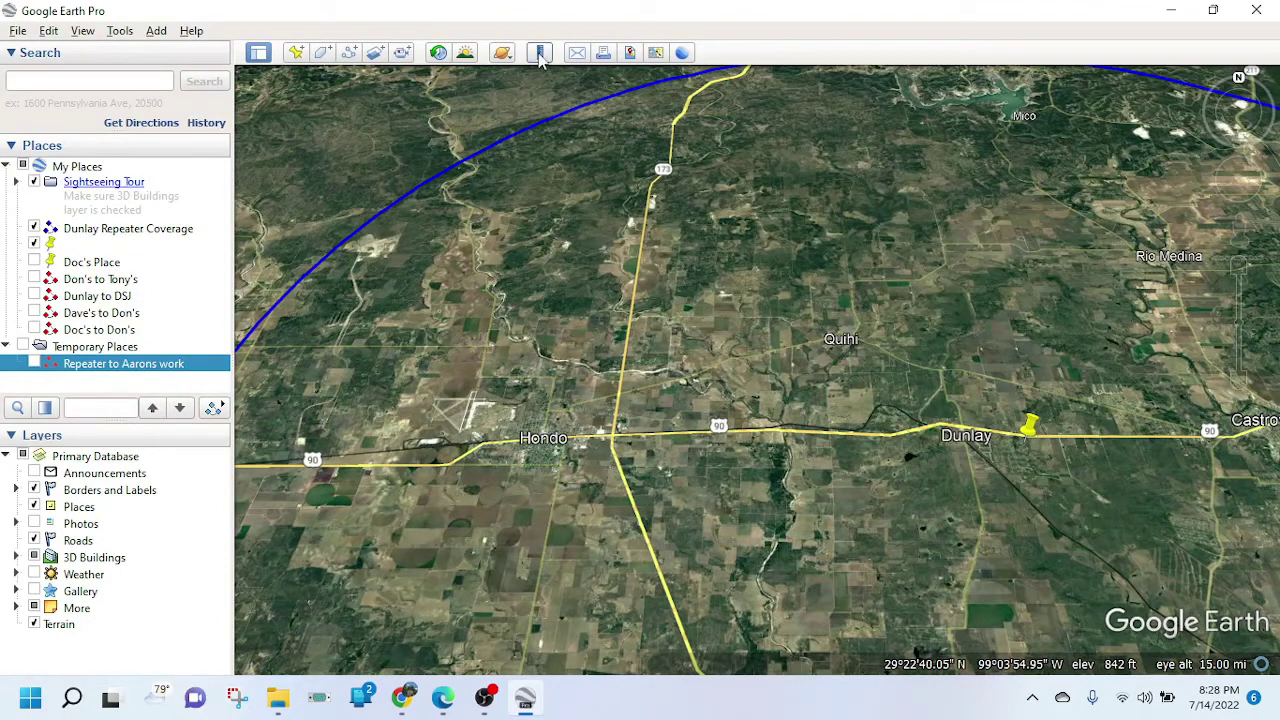
{"action": "left_click", "coordinate": [1023, 442]}
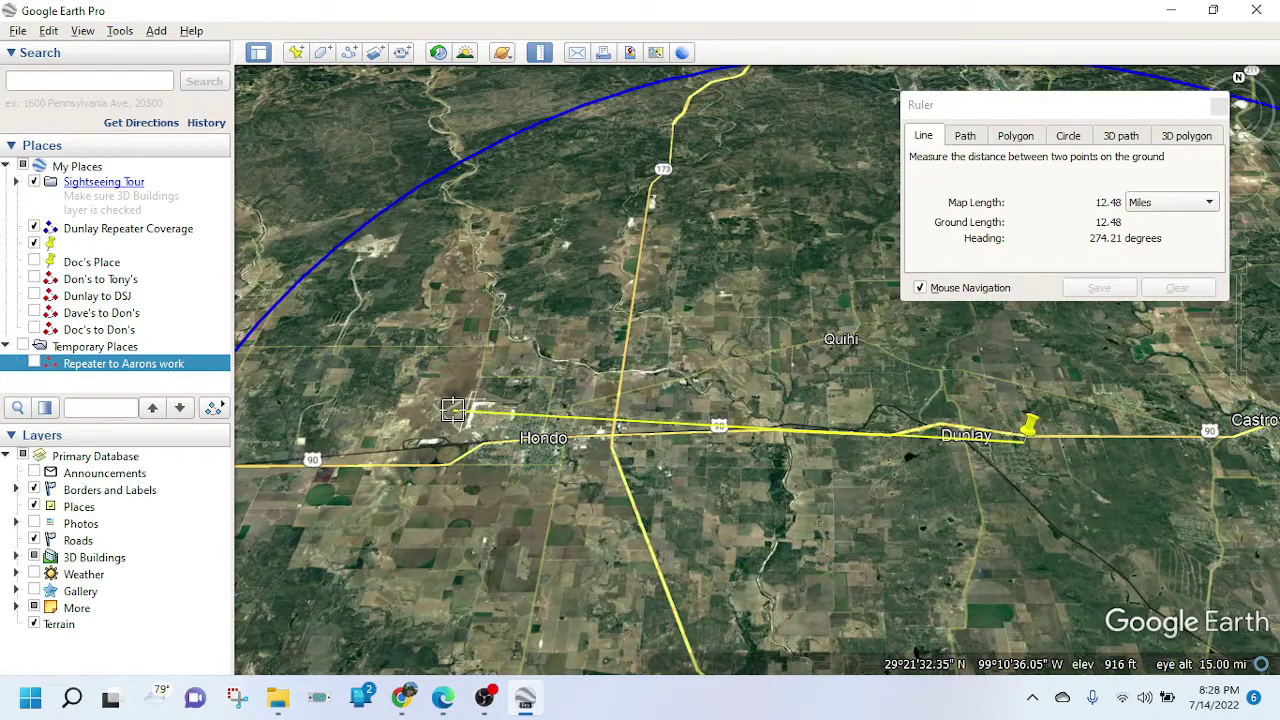
{"action": "left_click", "coordinate": [453, 410]}
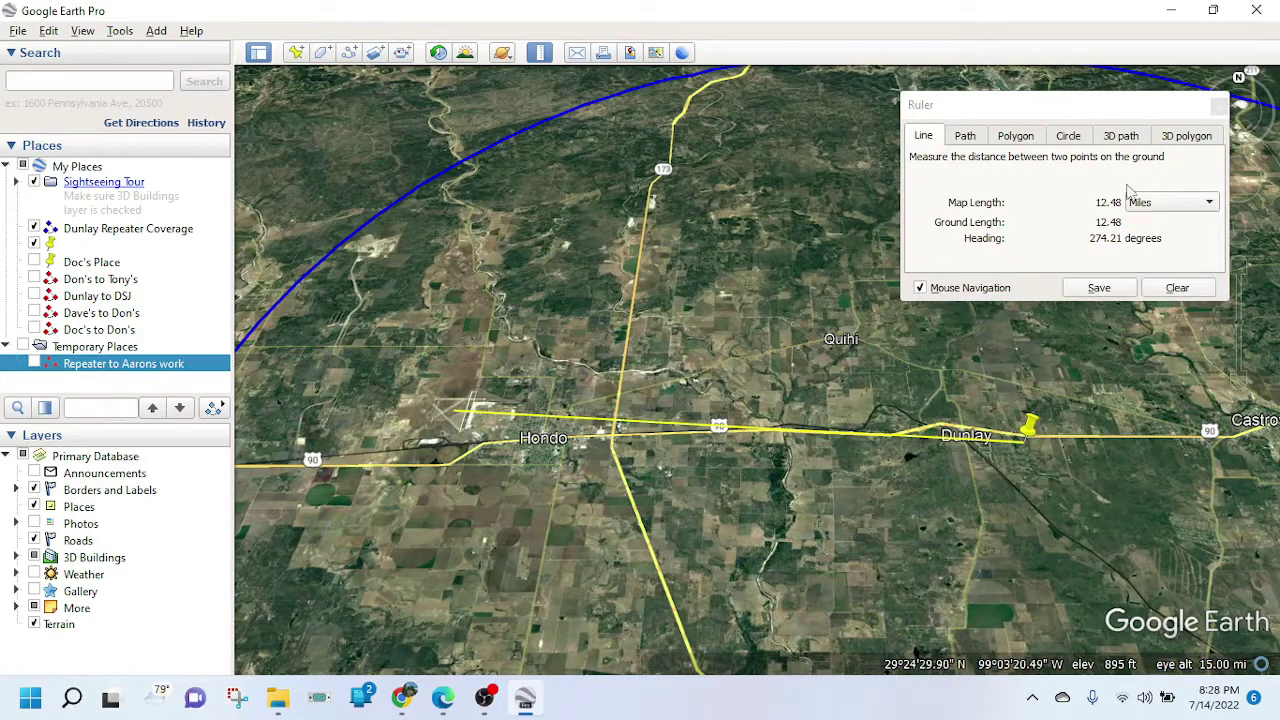
Save the ruler line as a path named "Repeater to Hondo AP" and show its elevation profile.
{"action": "left_click", "coordinate": [1118, 288]}
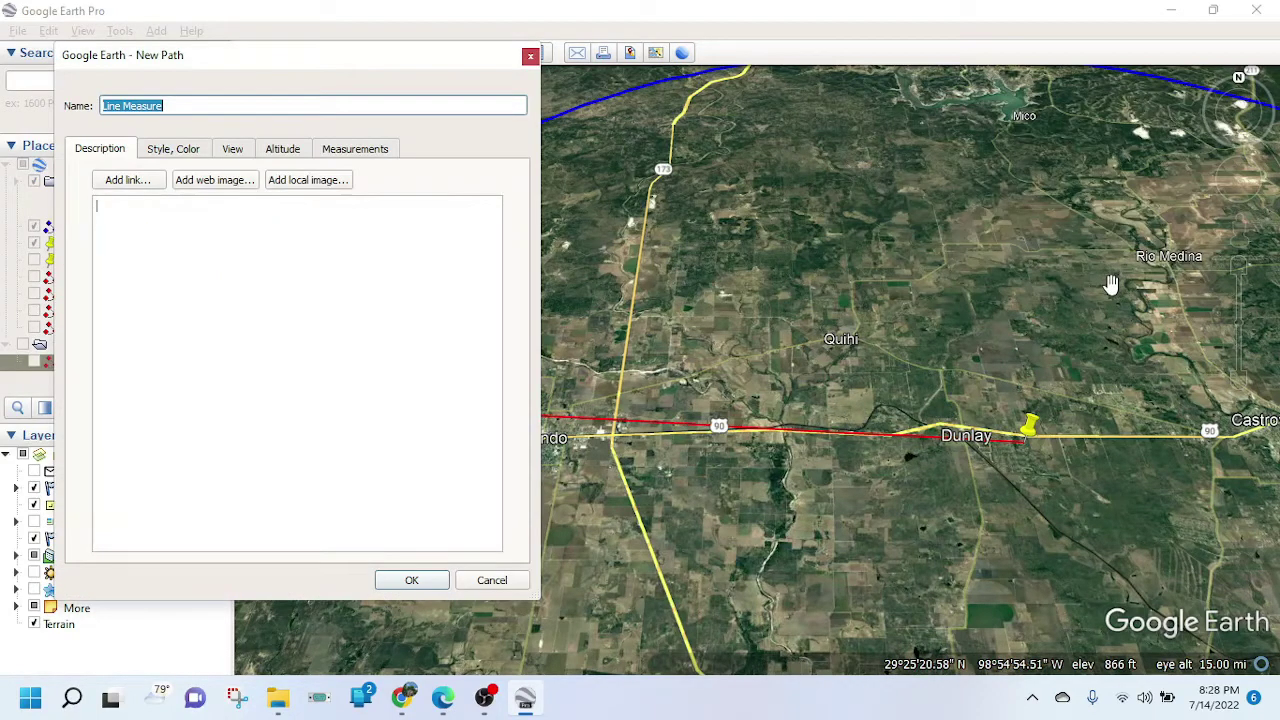
{"action": "type", "text": "Repeater to Hondo AP"}
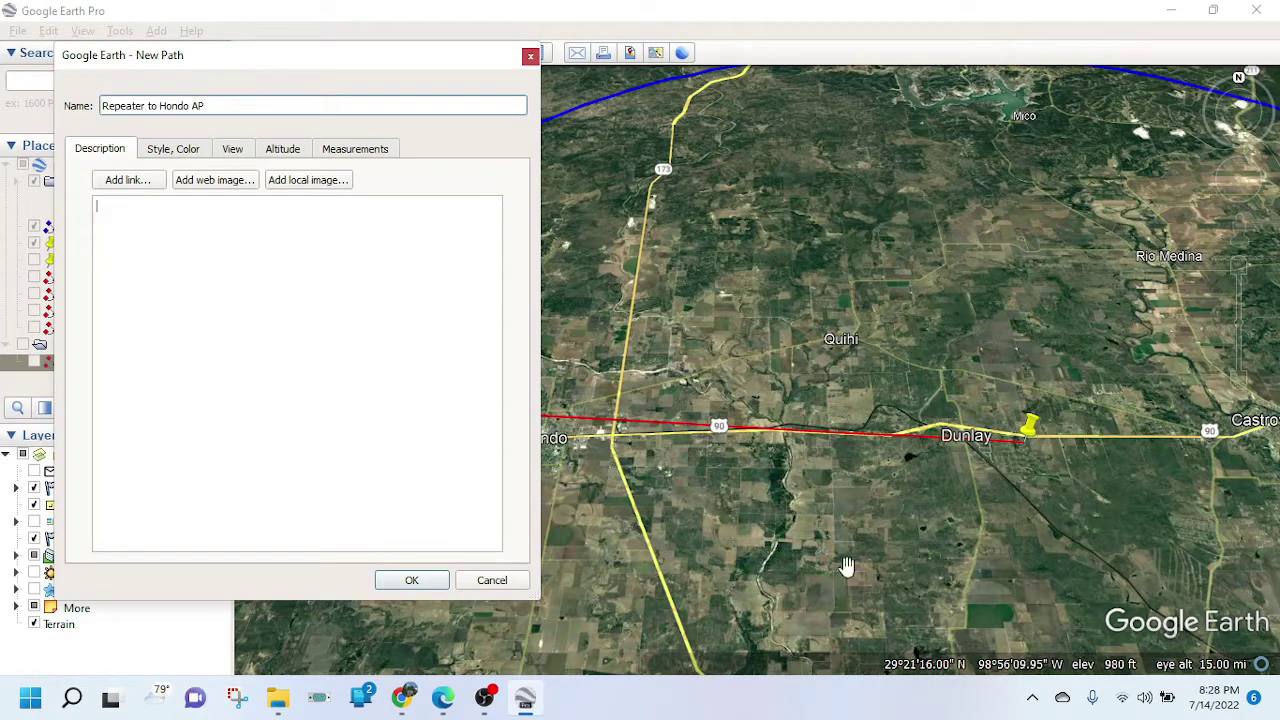
{"action": "left_click", "coordinate": [412, 585]}
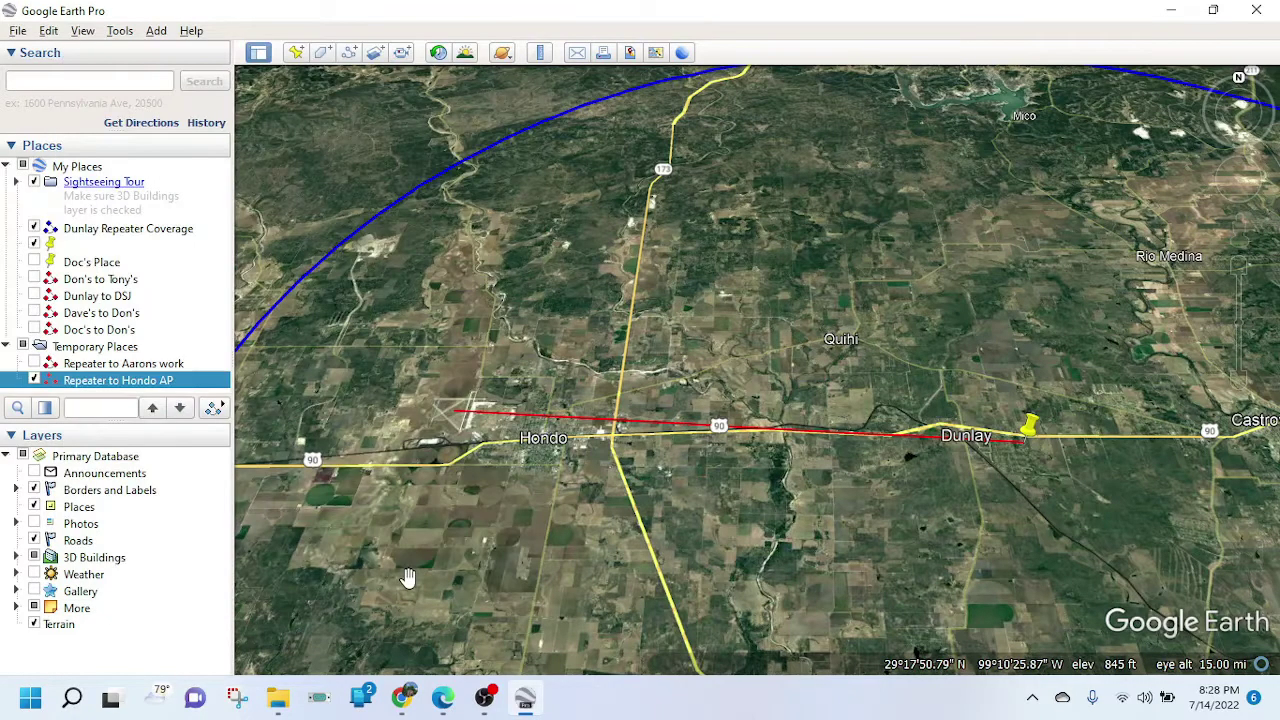
{"action": "right_click", "coordinate": [132, 386]}
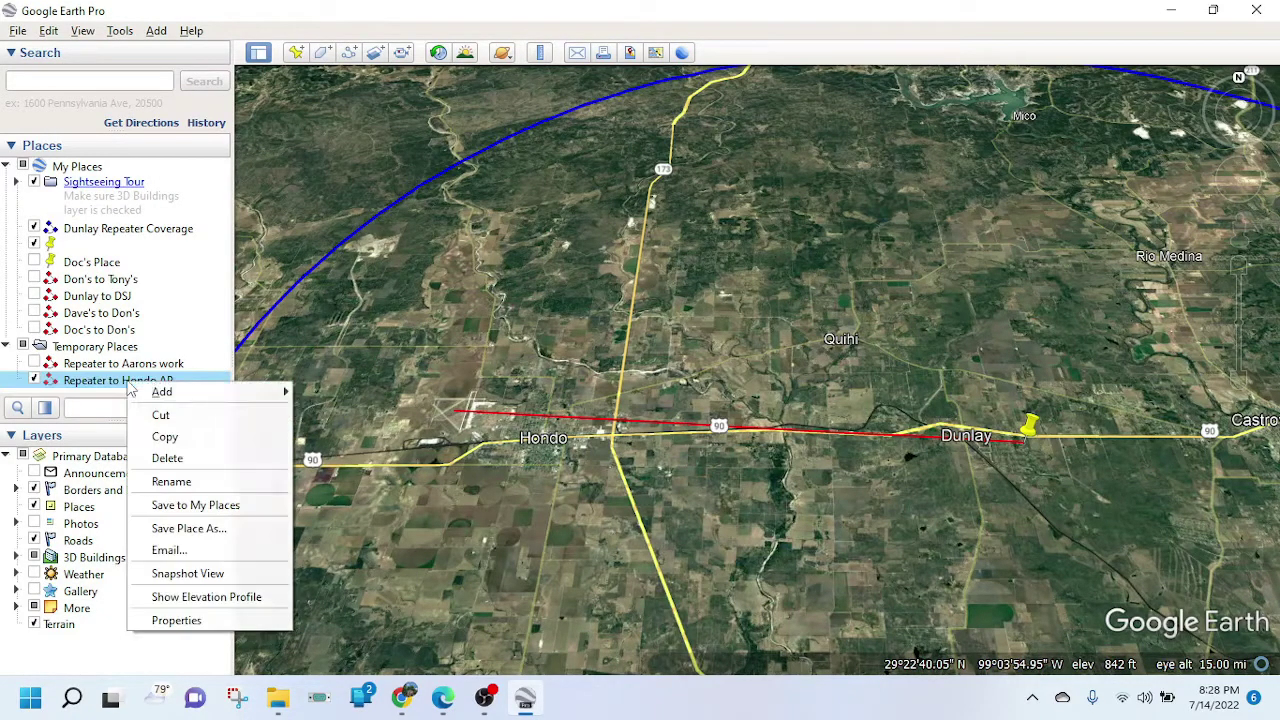
{"action": "left_click", "coordinate": [214, 598]}
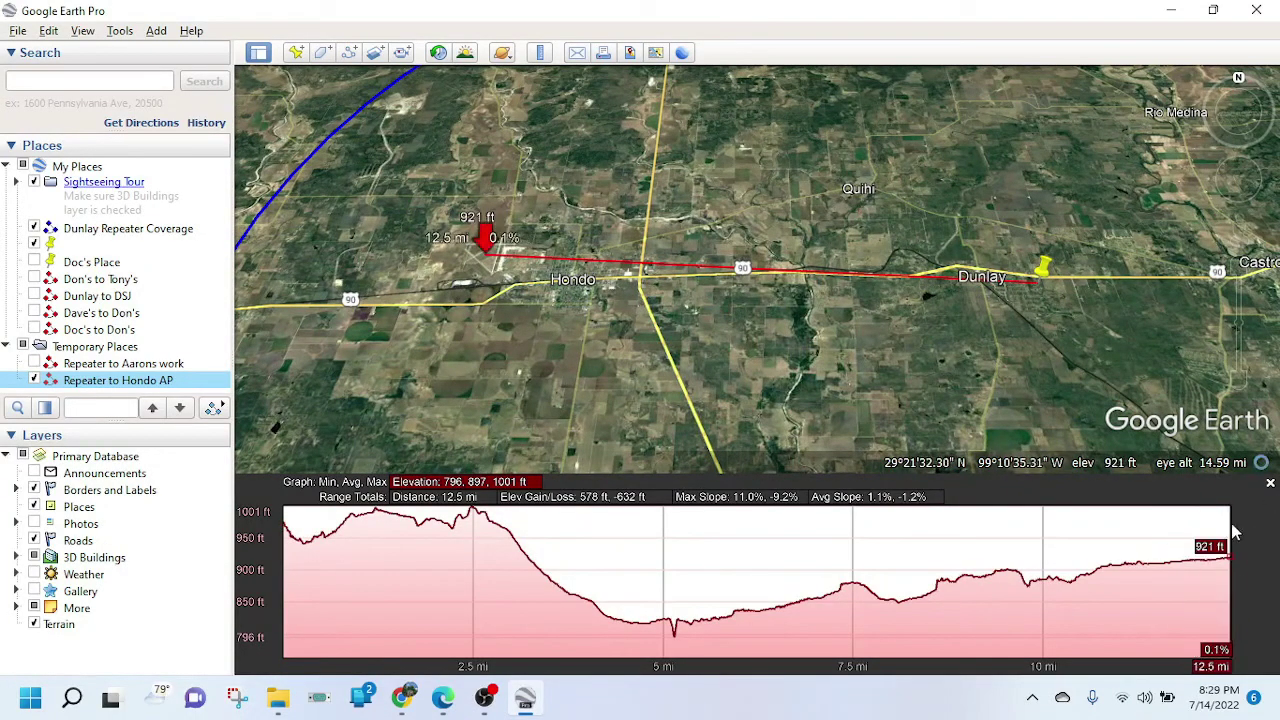
Examine the terrain along the path between Dunlay and the Hondo airport against its elevation profile.
{"action": "mouse_move", "coordinate": [268, 698]}
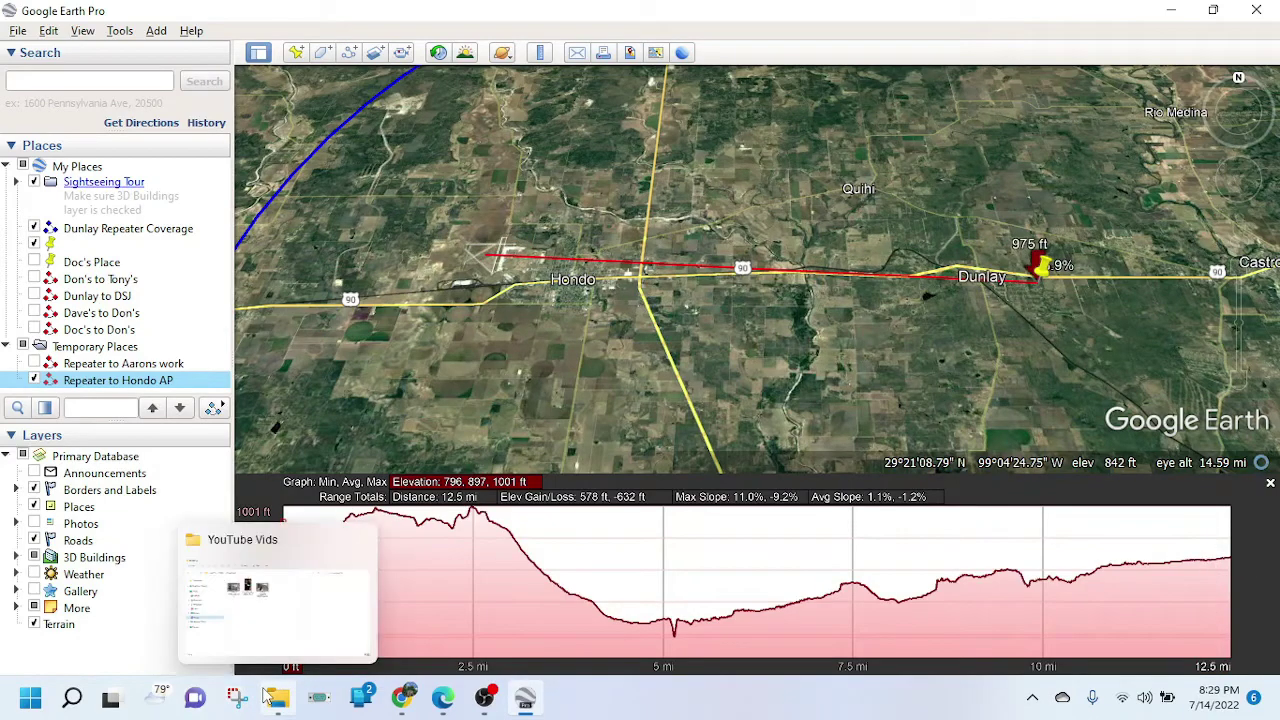
{"action": "mouse_move", "coordinate": [307, 615]}
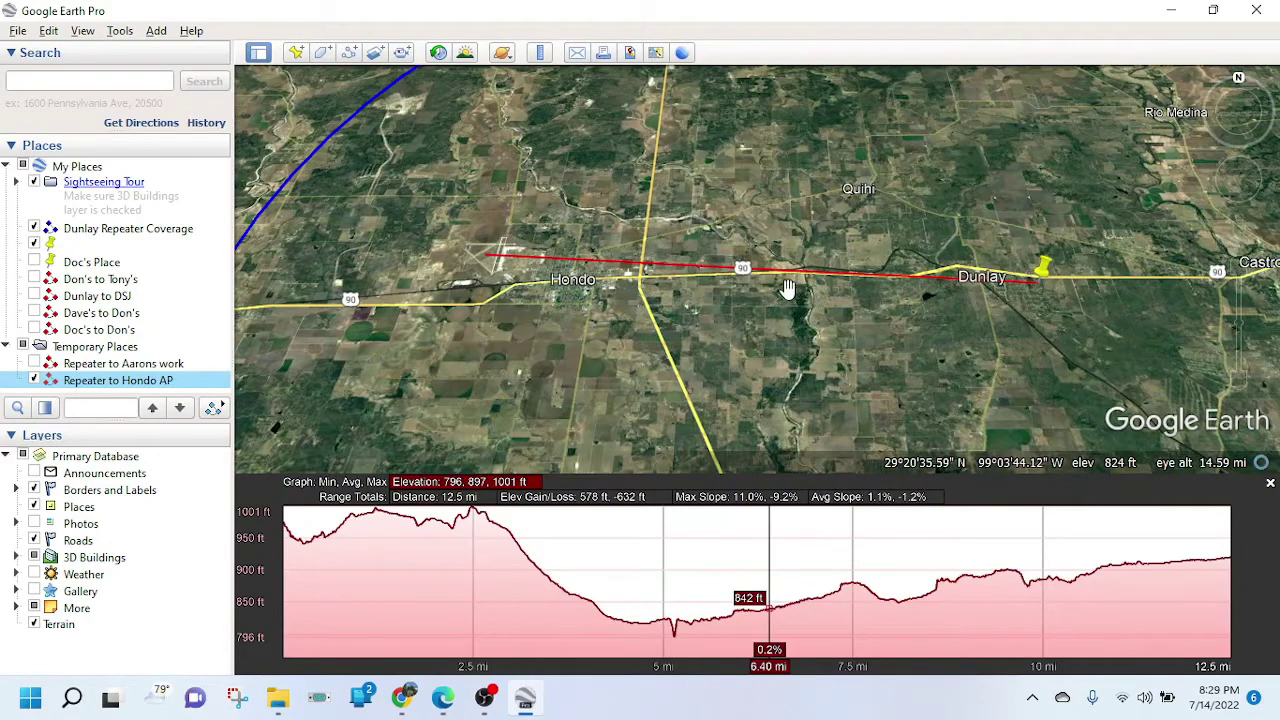
{"action": "scroll", "coordinate": [790, 286], "scroll_direction": "up", "scroll_amount": 5}
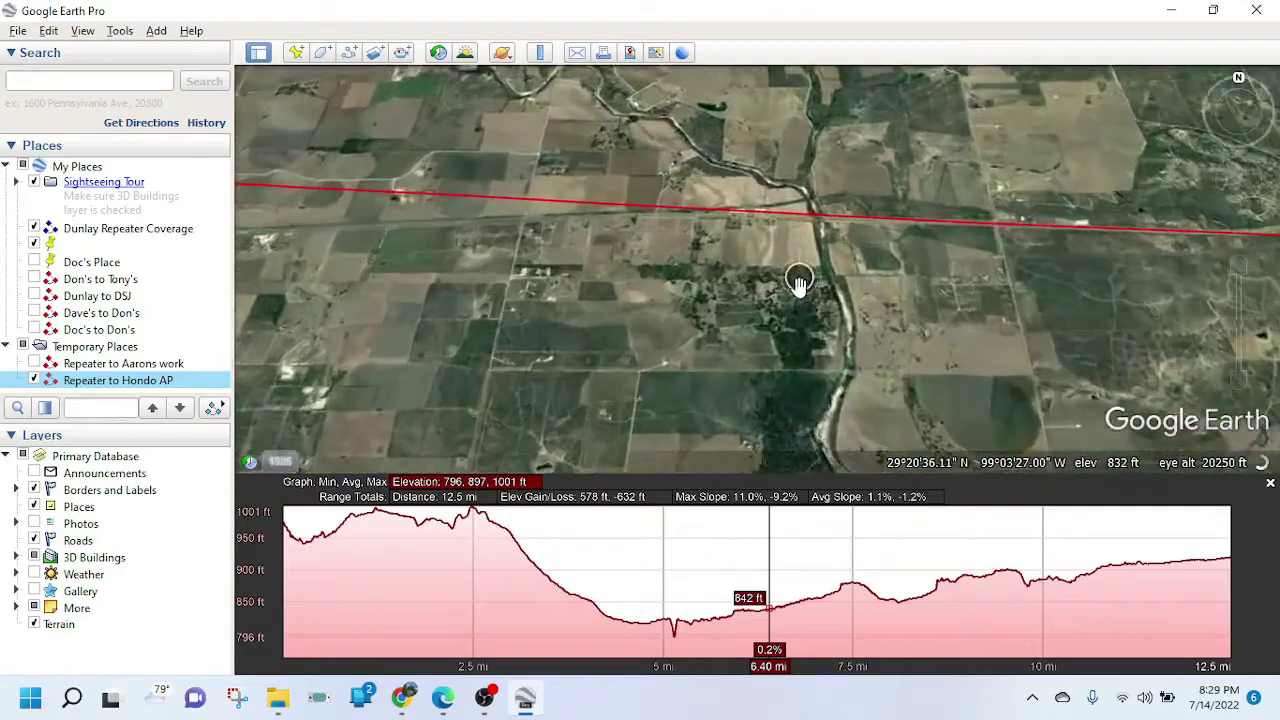
{"action": "scroll", "coordinate": [800, 282], "scroll_direction": "up", "scroll_amount": 4}
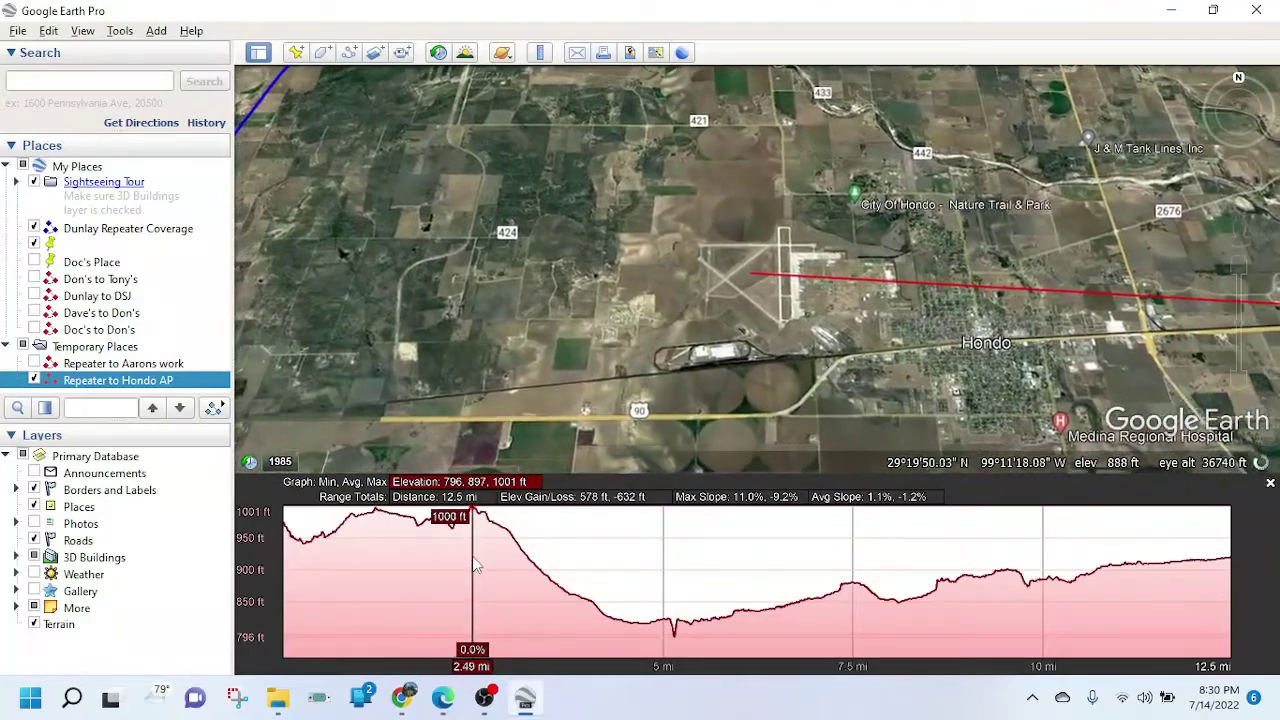
{"action": "scroll", "coordinate": [836, 337], "scroll_direction": "down", "scroll_amount": 3}
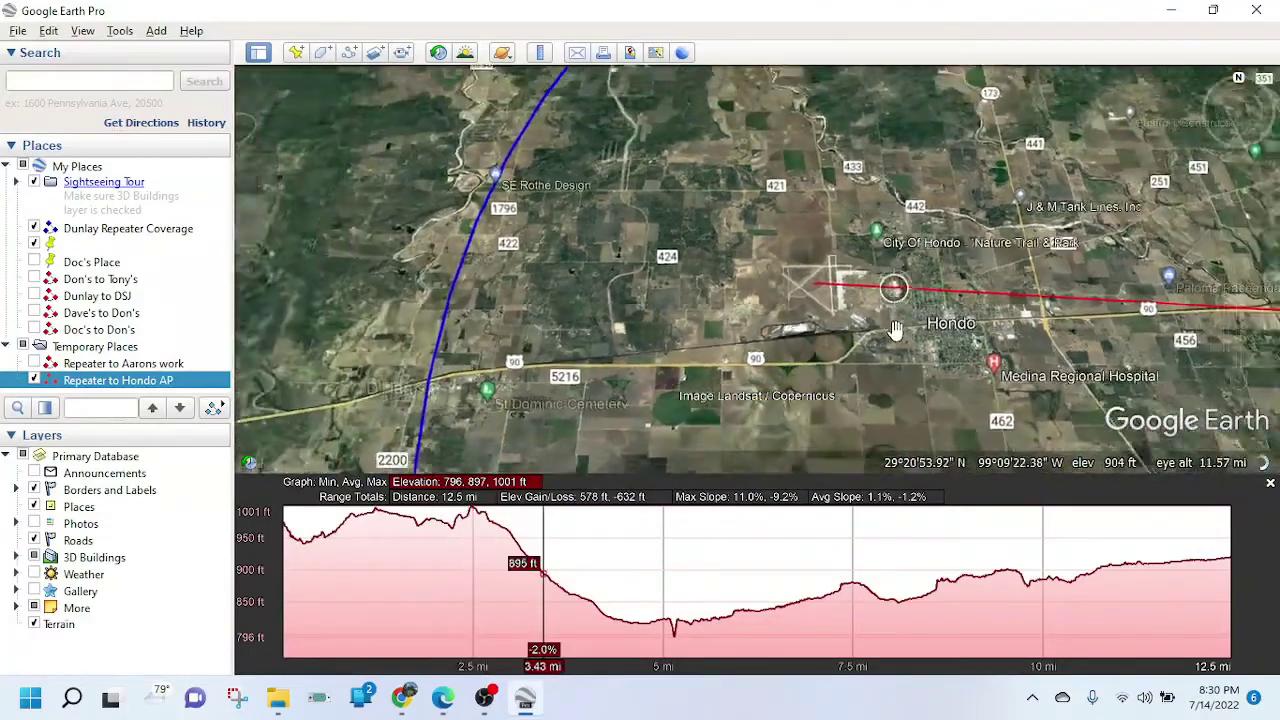
{"action": "left_click_drag", "start_coordinate": [836, 337], "coordinate": [677, 357]}
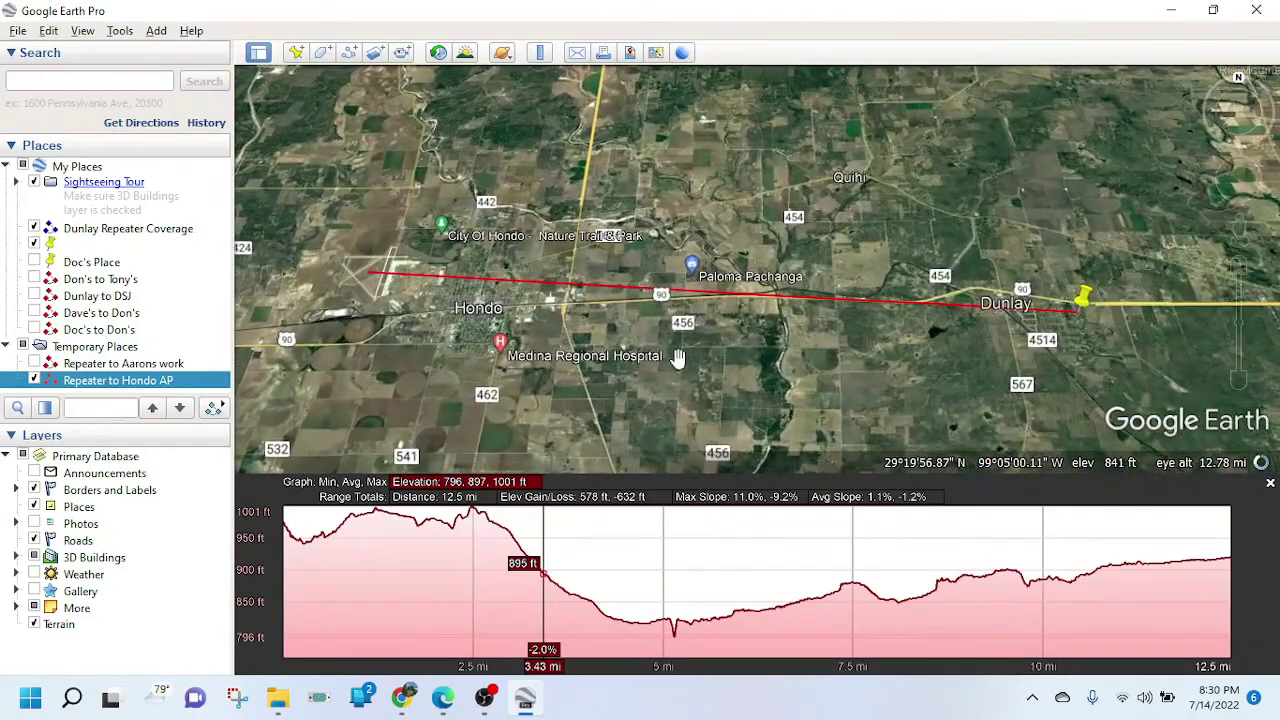
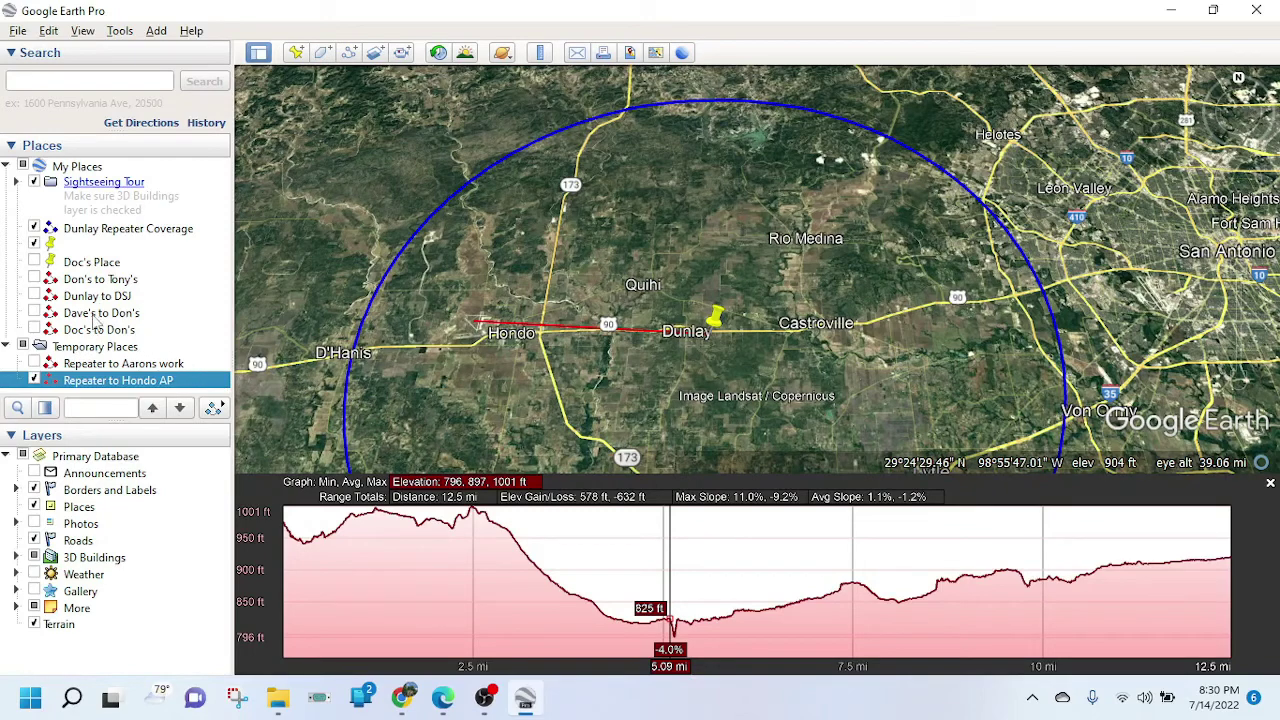
Replace the Hondo path on the map with the saved path from Dunlay to northeast of Castroville, and show its elevation profile.
{"action": "left_click", "coordinate": [34, 380]}
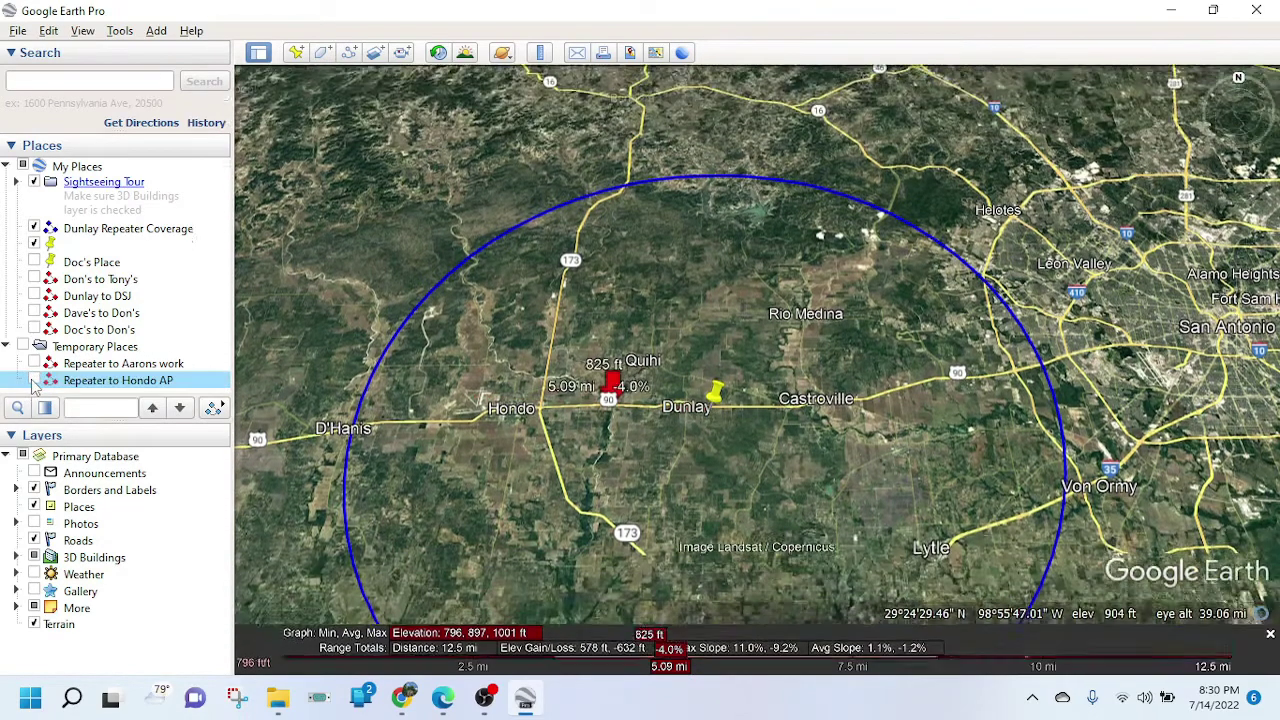
{"action": "left_click", "coordinate": [34, 279]}
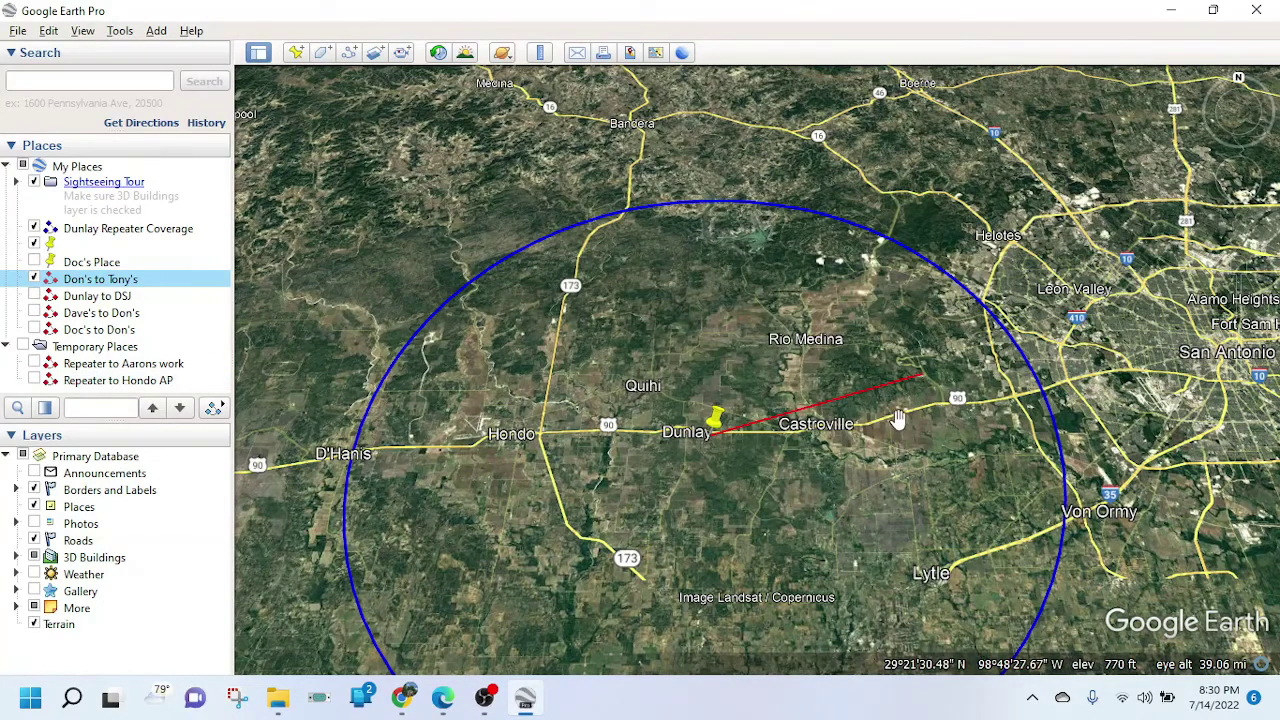
{"action": "scroll", "coordinate": [908, 428], "scroll_direction": "up", "scroll_amount": 3}
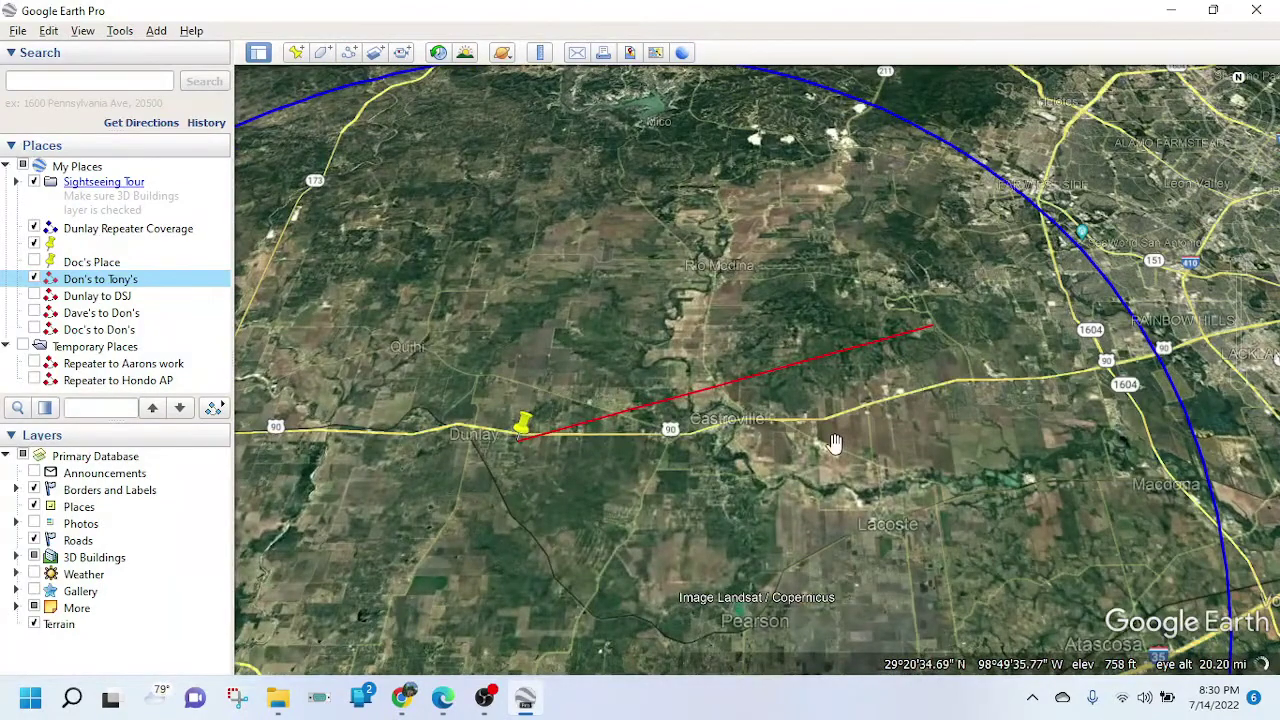
{"action": "left_click_drag", "start_coordinate": [909, 428], "coordinate": [818, 404]}
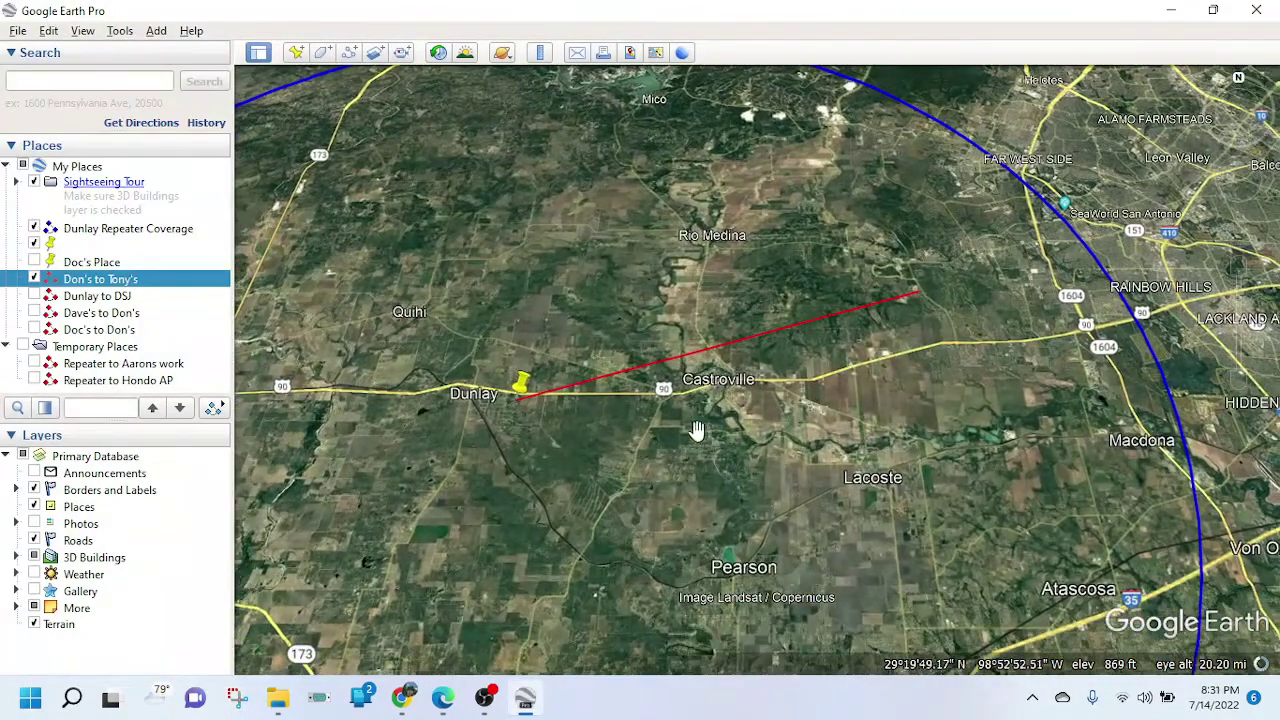
{"action": "right_click", "coordinate": [112, 280]}
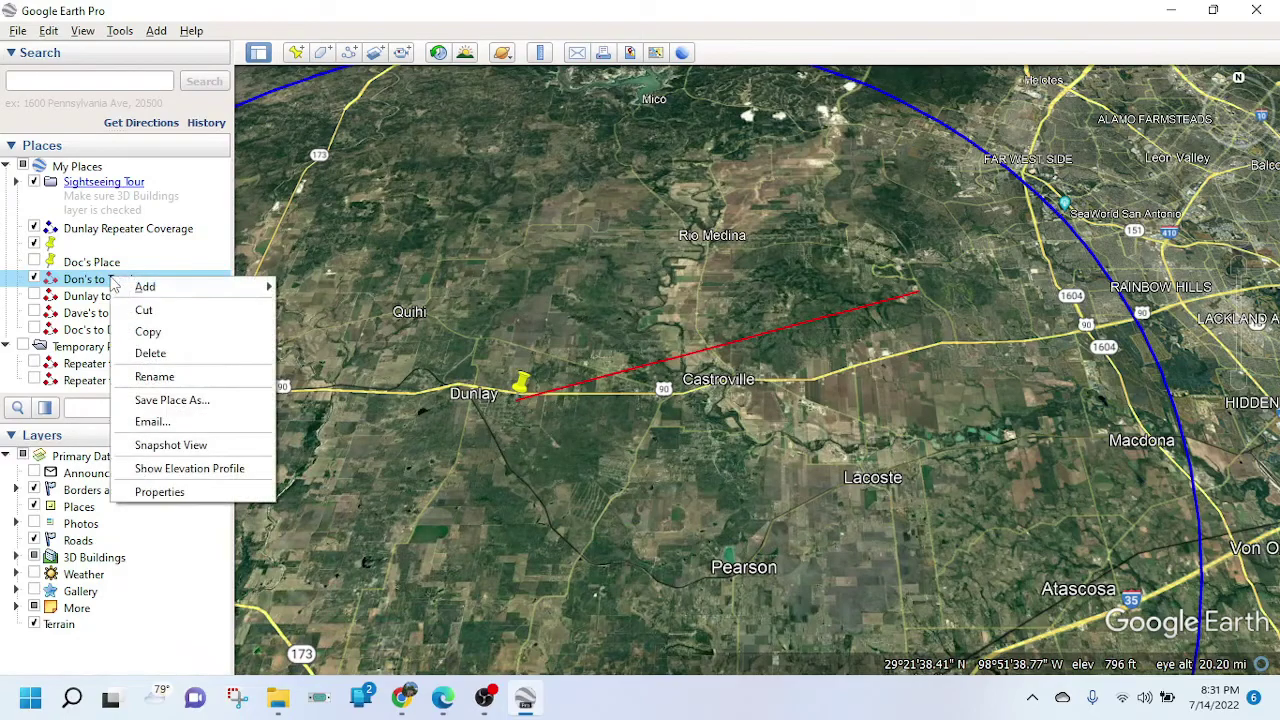
{"action": "left_click", "coordinate": [209, 470]}
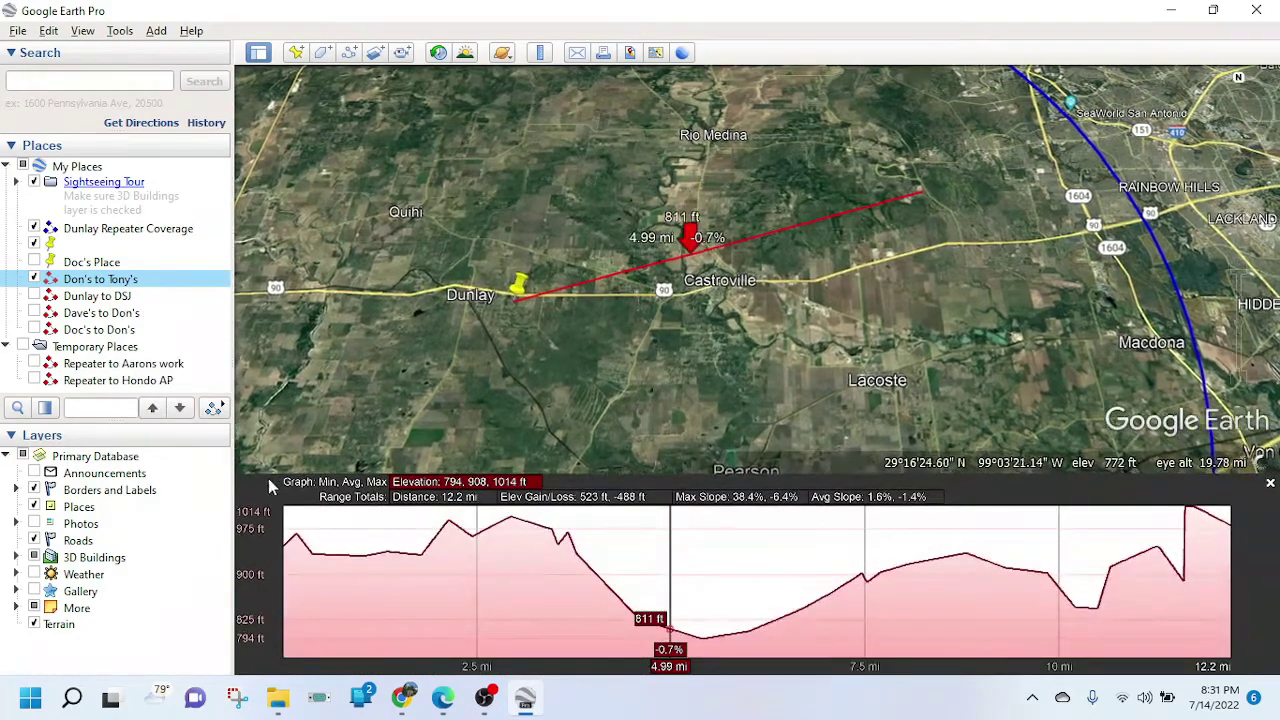